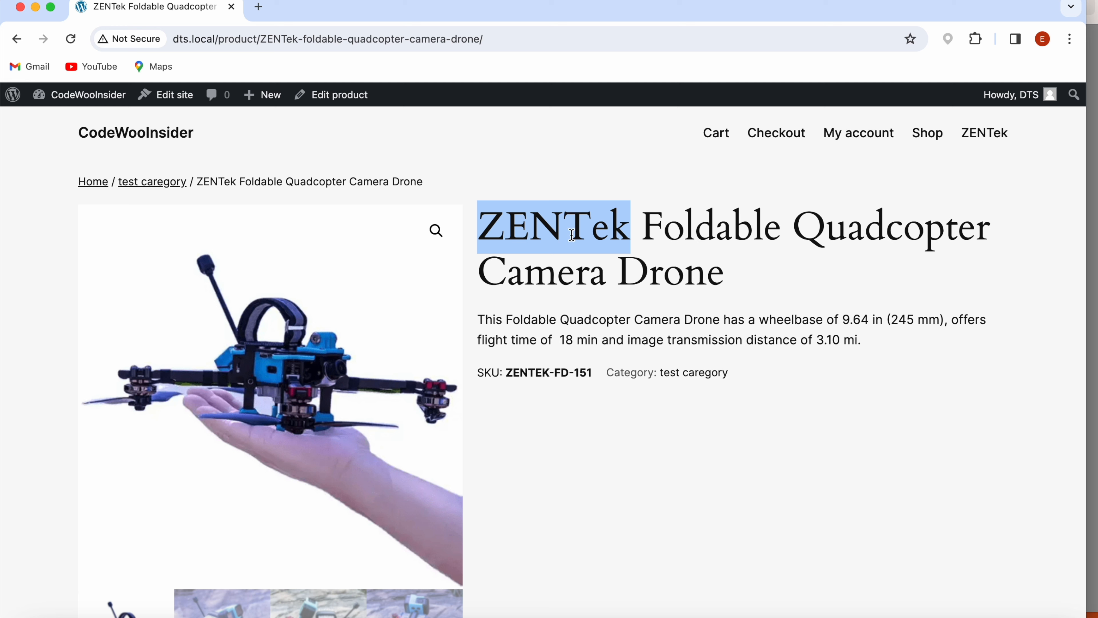
- Examine where the brand name ZENTek appears in the drone product's title, breadcrumb and URL
click(547, 260)
drag(488, 218, 624, 214)
click(532, 254)
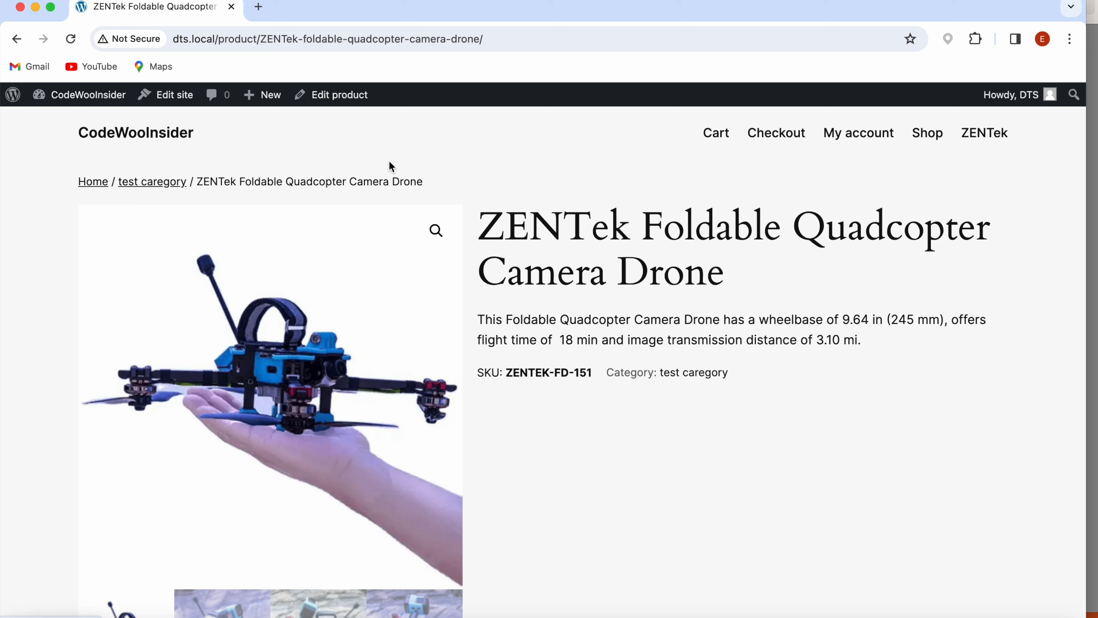
click(204, 182)
drag(203, 182, 421, 177)
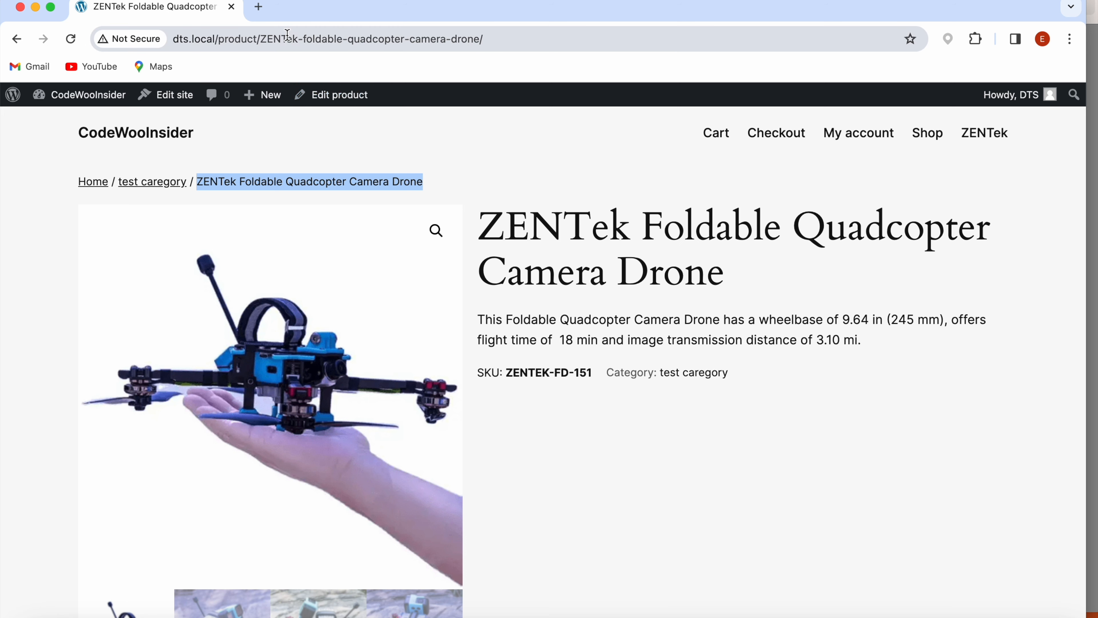
drag(261, 39, 298, 38)
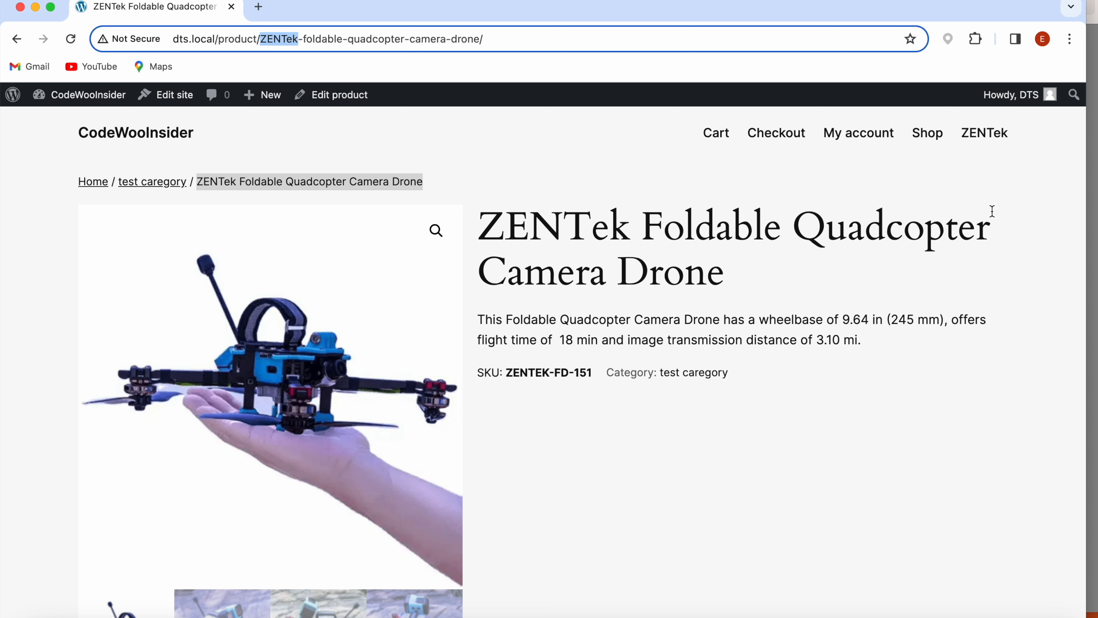
- Open the site's ZENTek page and examine the brand name in its heading, intro text and image
click(978, 134)
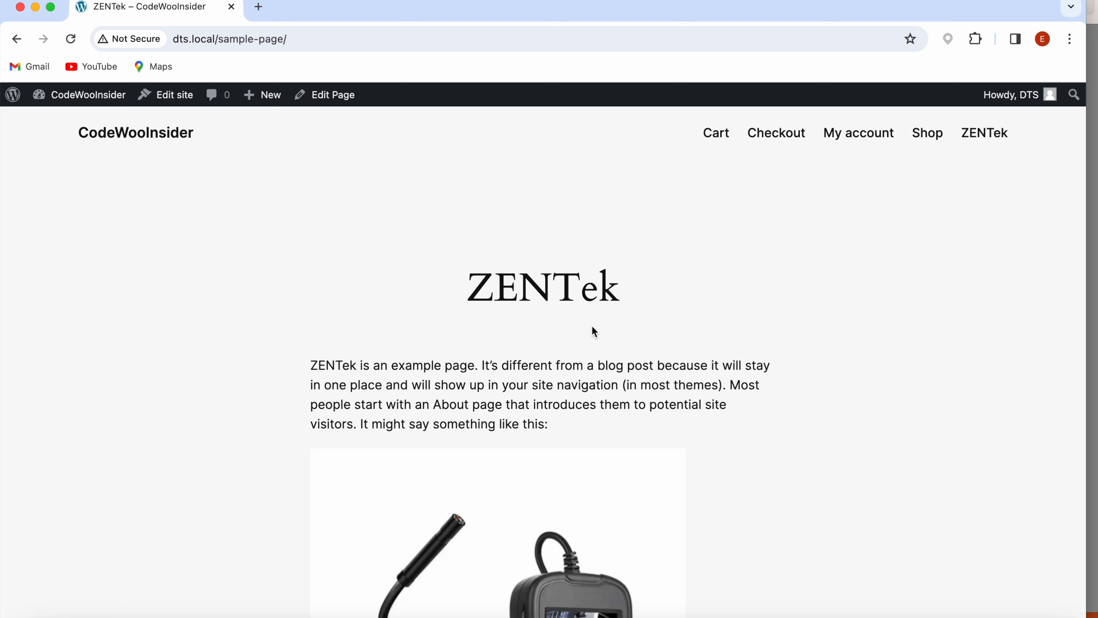
scroll(591, 327, down, 2)
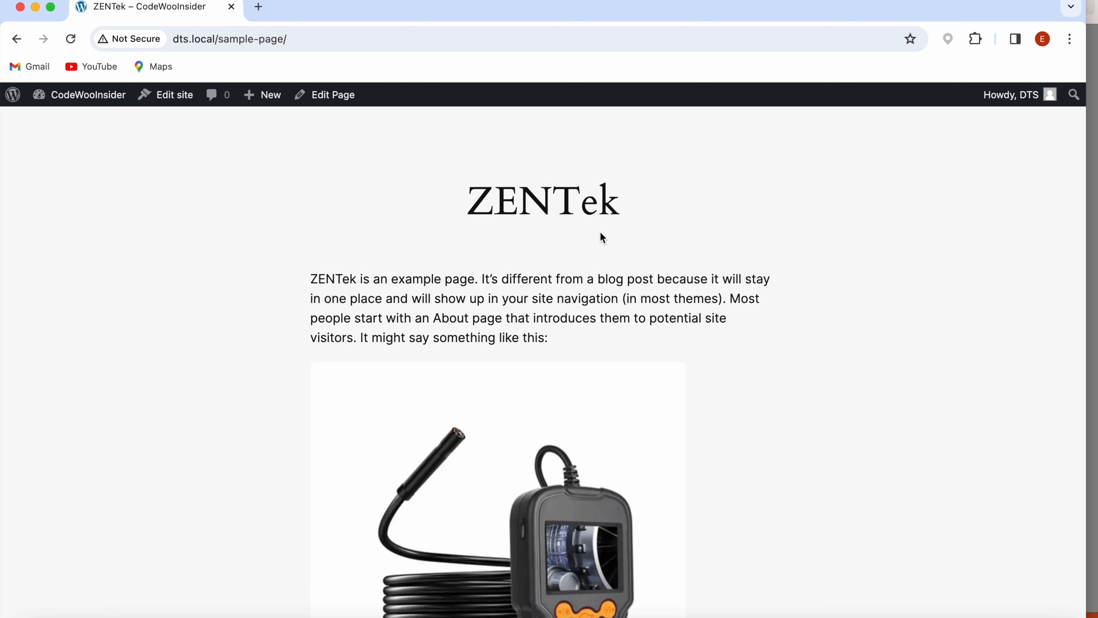
click(312, 276)
drag(312, 275, 365, 300)
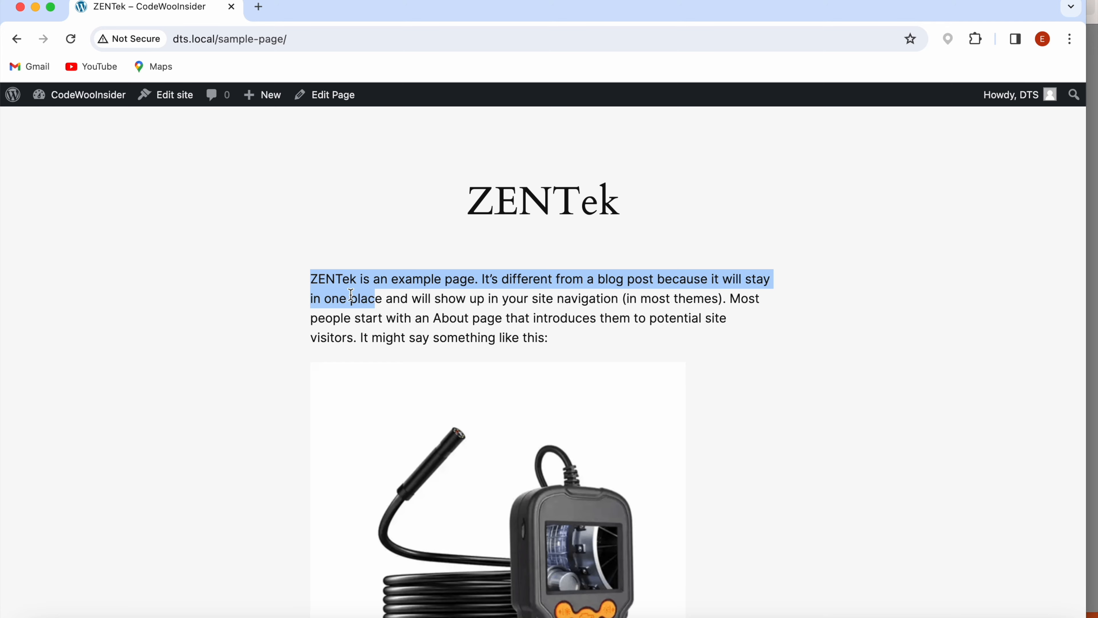
scroll(454, 316, down, 10)
scroll(454, 316, down, 5)
scroll(449, 292, up, 15)
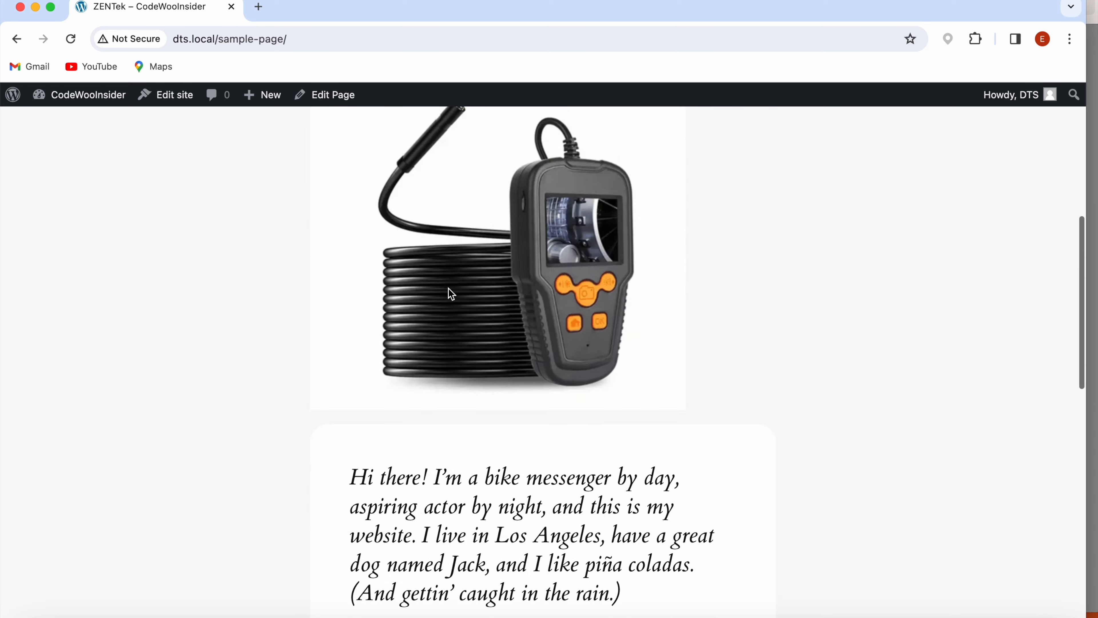
scroll(477, 292, up, 1)
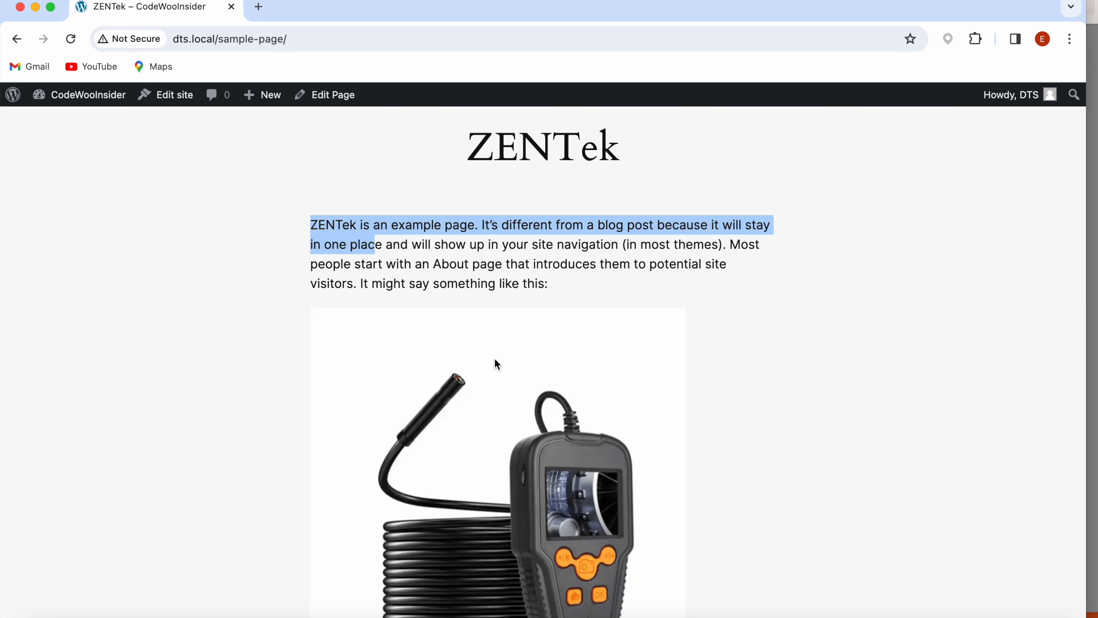
- Put the browser window away and review the reference screenshots of the PROTek product page and media library
click(36, 8)
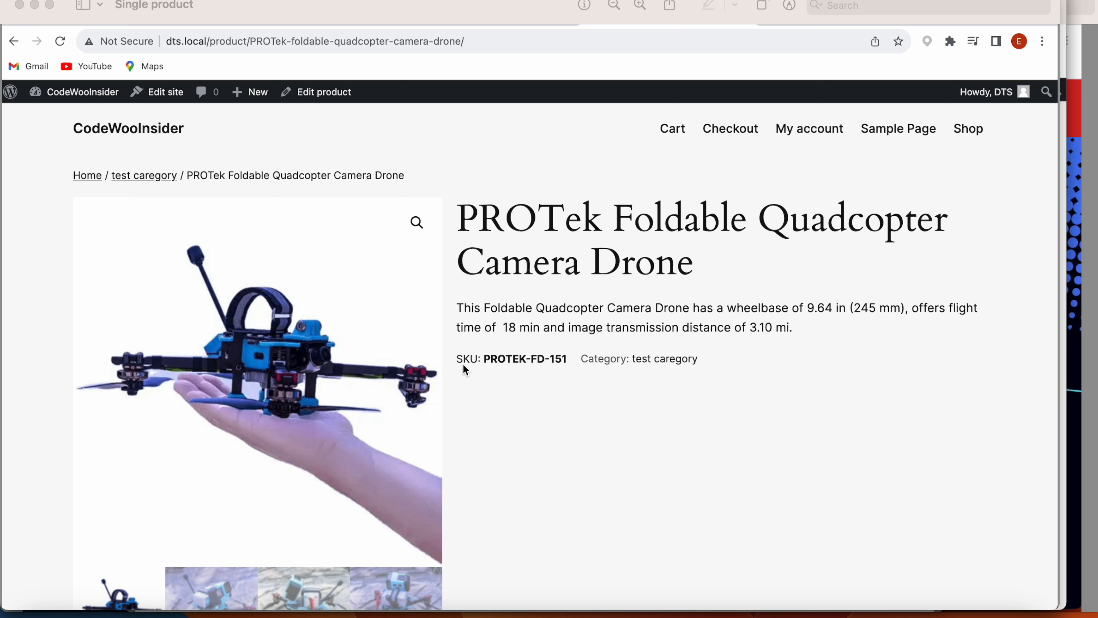
click(509, 369)
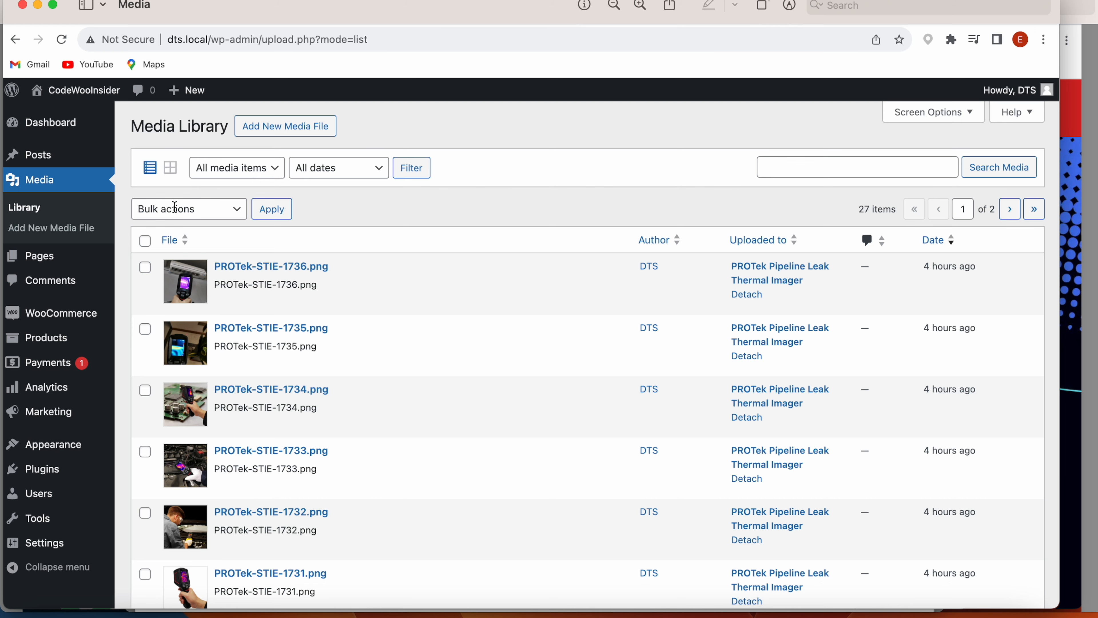
click(40, 8)
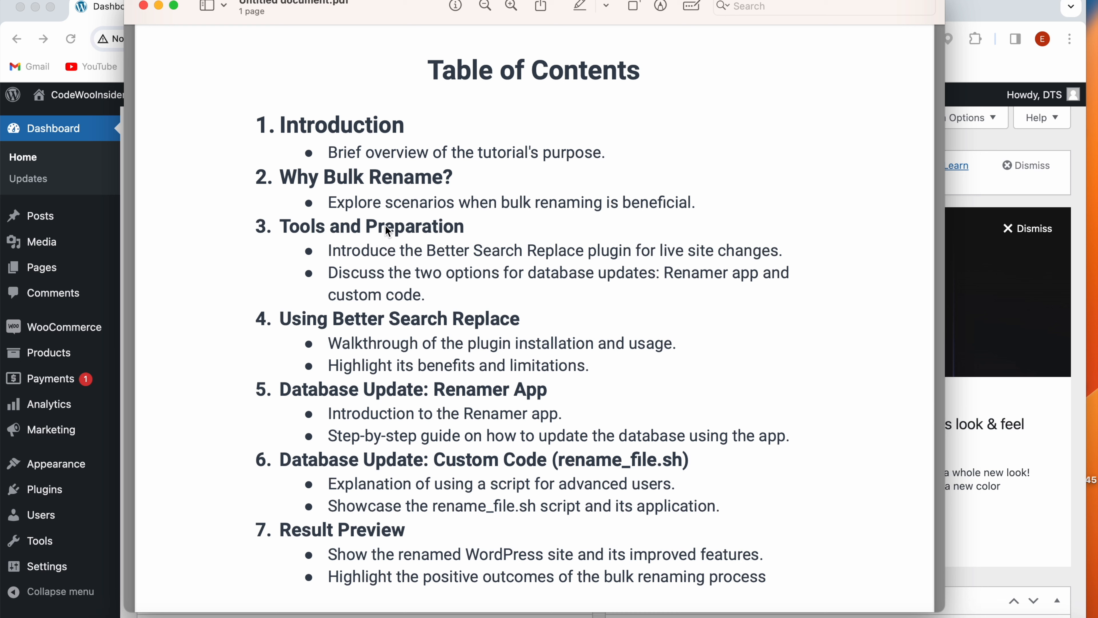
- Review the Tools and Preparation section of the outline PDF, highlighting the Better Search Replace plugin, Renamer app and custom code
drag(427, 250, 639, 249)
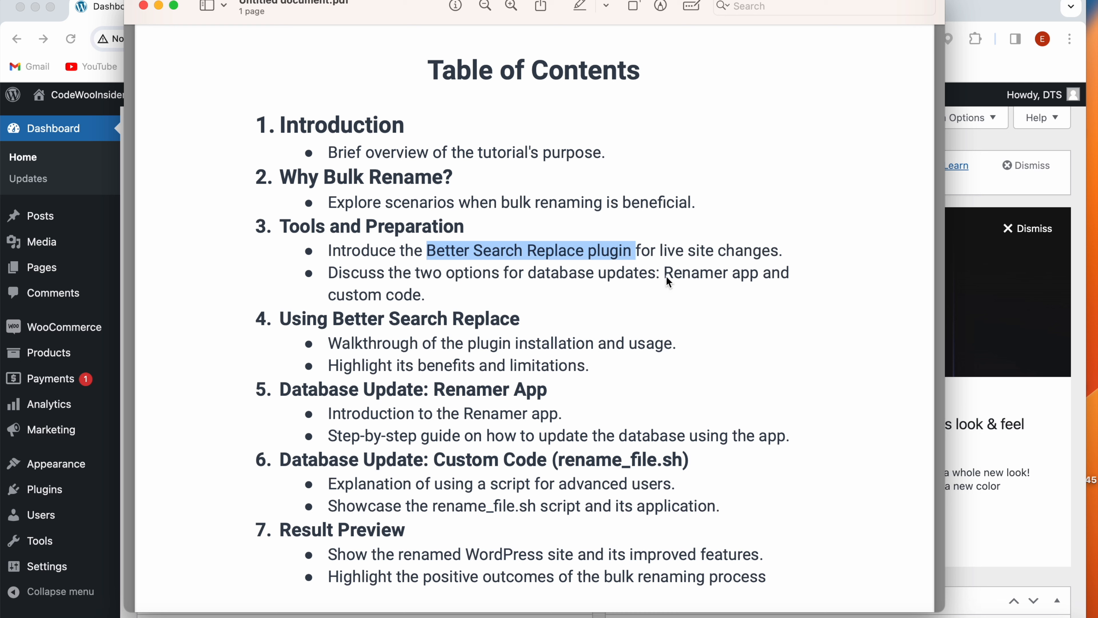
drag(665, 274, 758, 280)
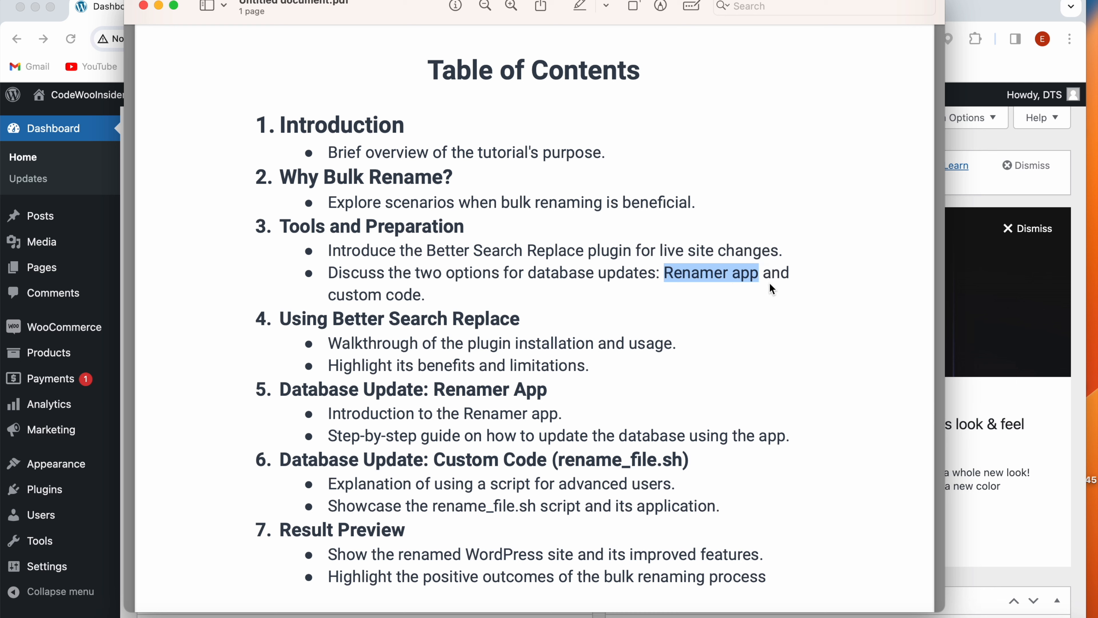
drag(334, 294, 420, 297)
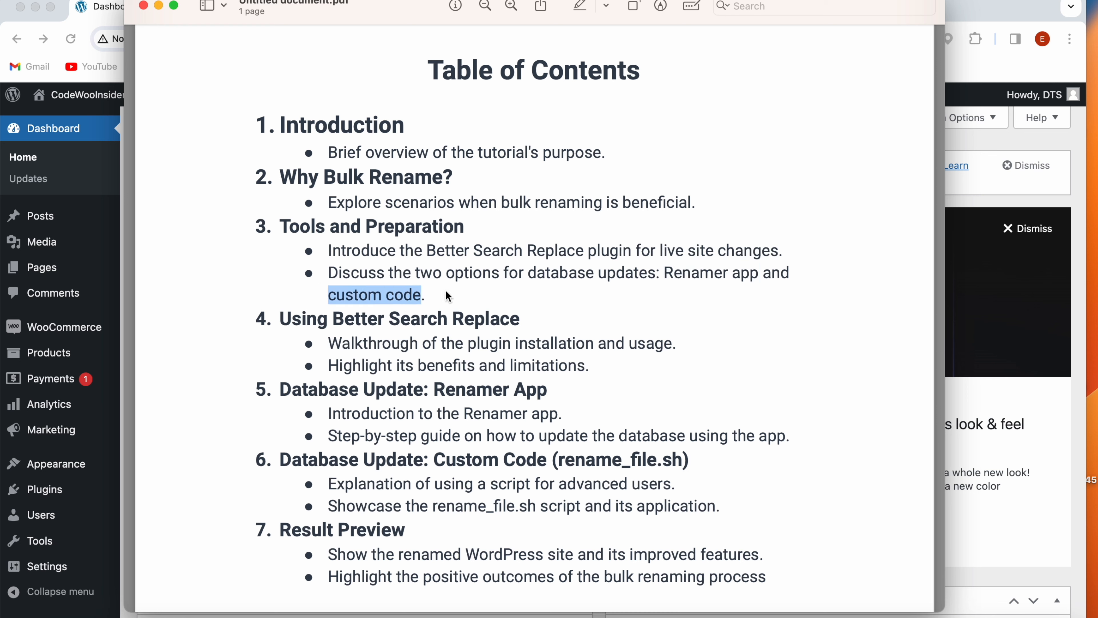
drag(428, 248, 632, 264)
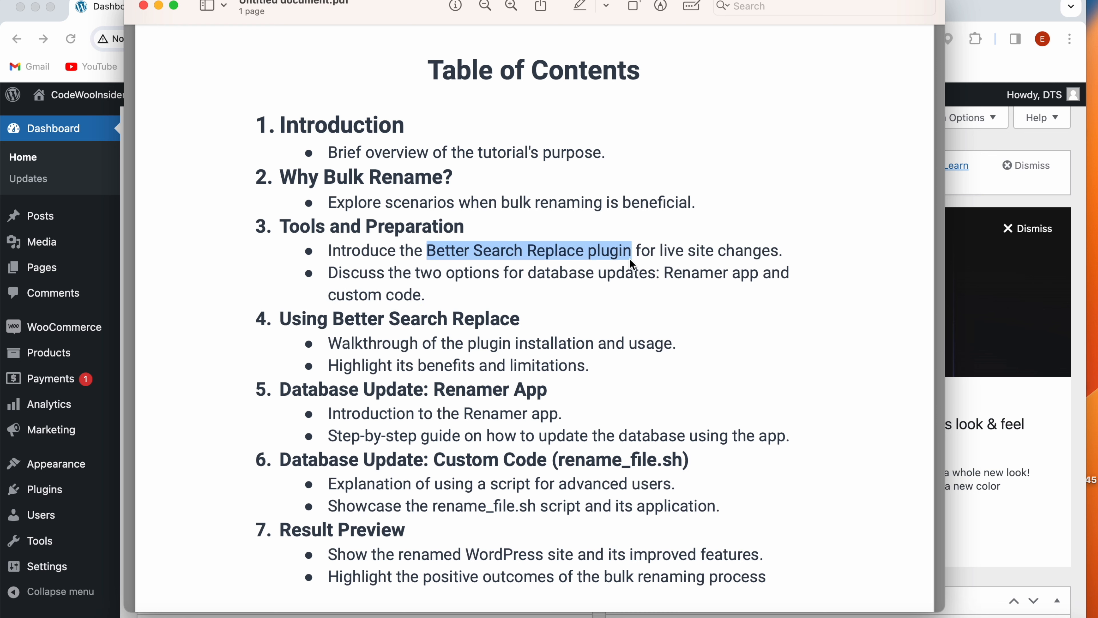
- Check for Better Search Replace among the installed WordPress plugins and open its search/replace tool
click(45, 495)
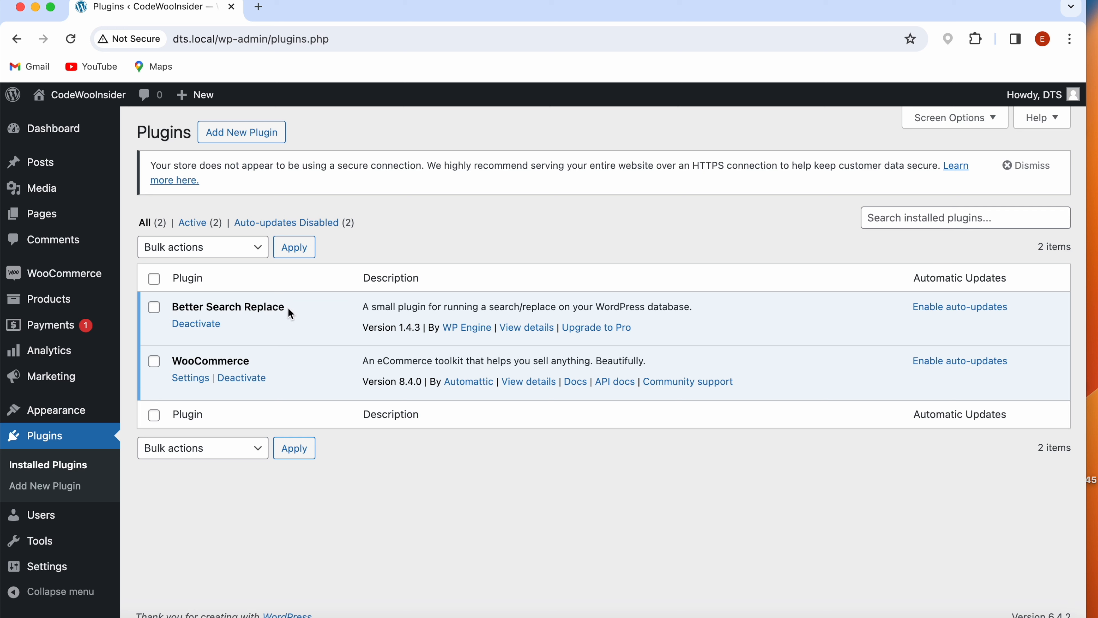
drag(179, 308, 284, 306)
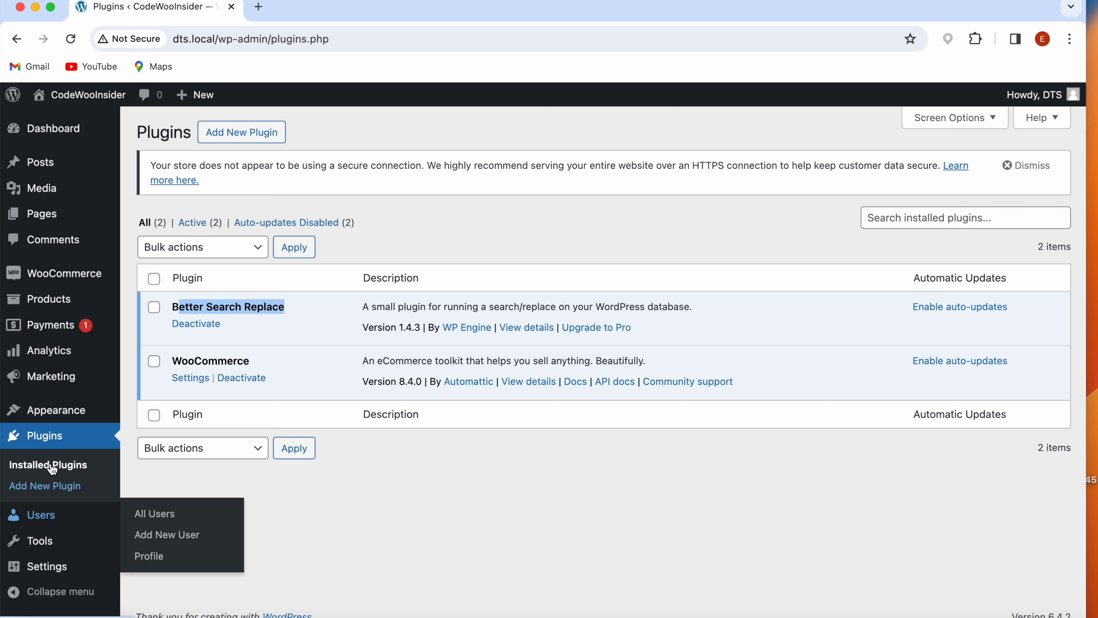
mouse_move(37, 541)
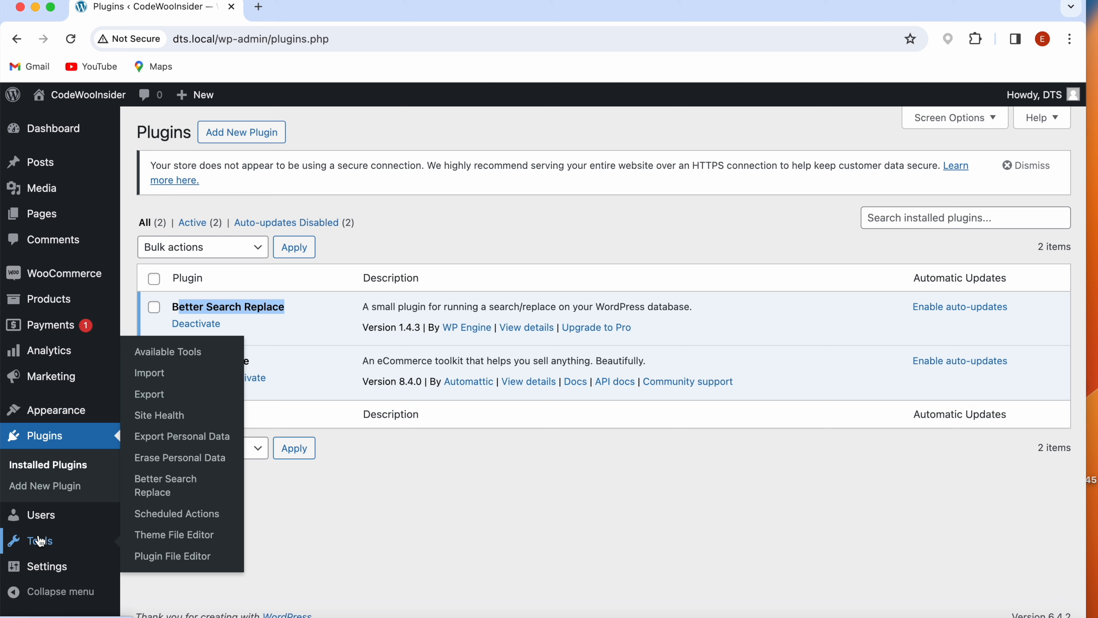
click(158, 497)
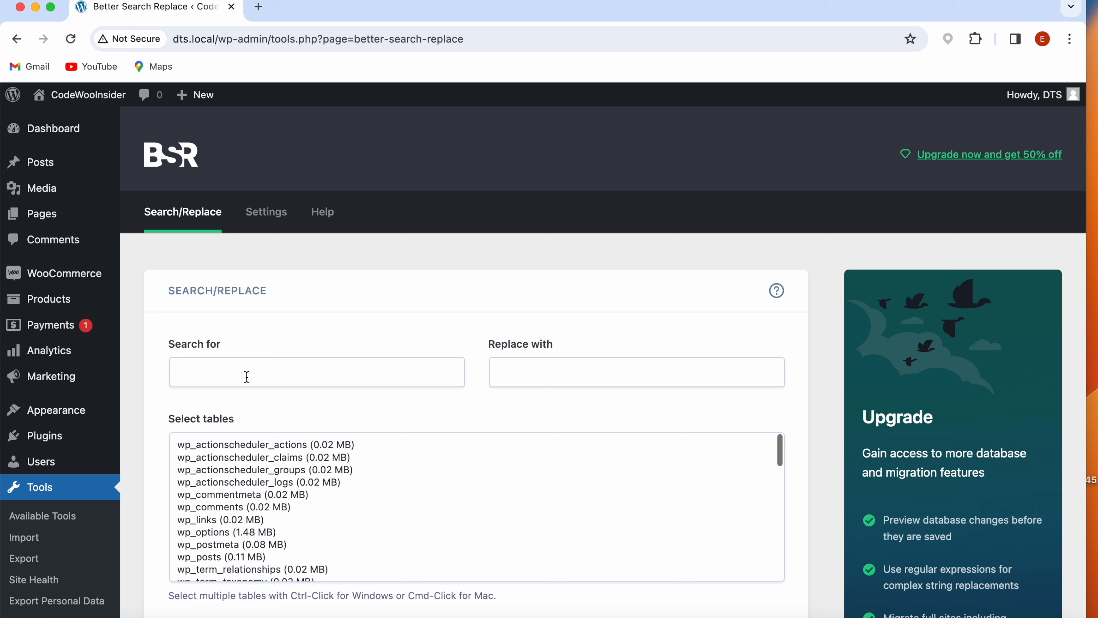
- Set the search term to ZENTek and the replacement text to PROTek
click(247, 376)
text(ZE)
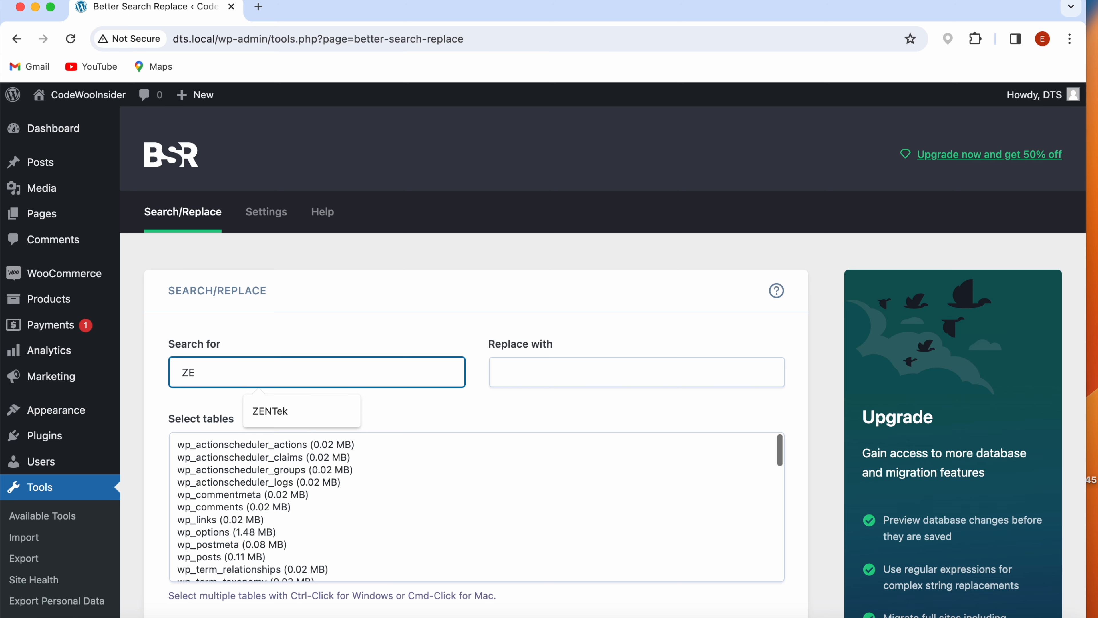
text(NTek)
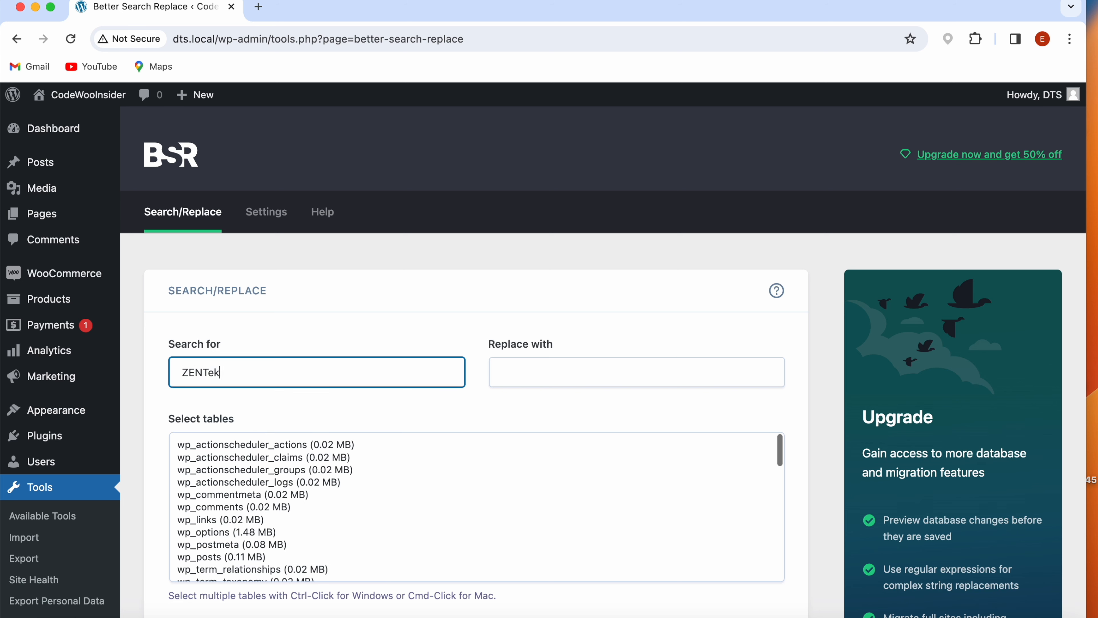
click(536, 381)
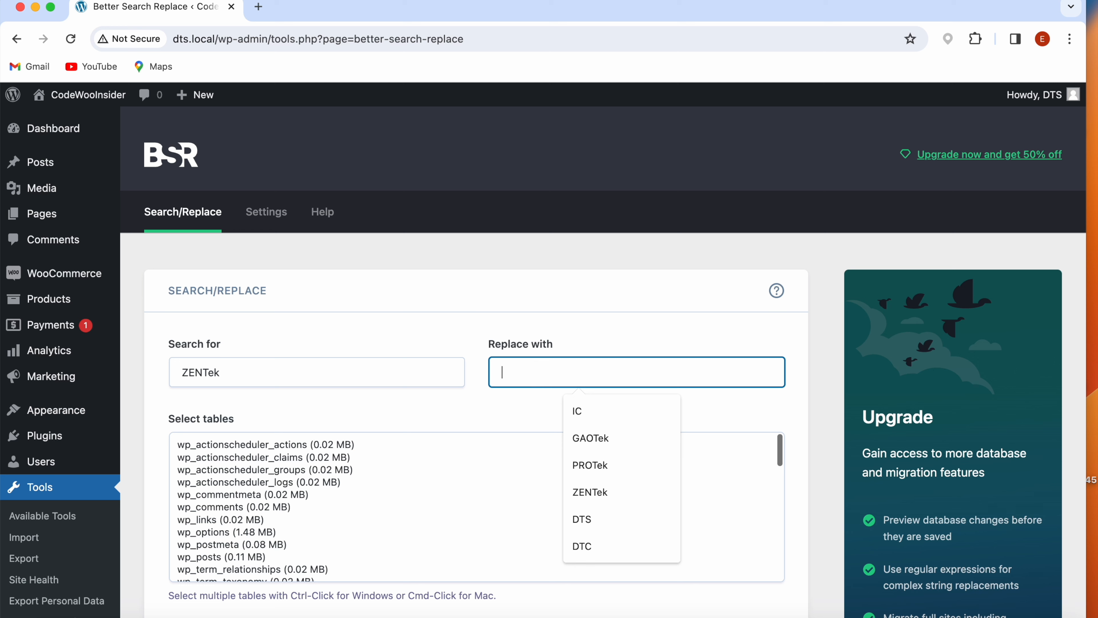
text(PROTek)
- Select all database tables for the search/replace
click(316, 493)
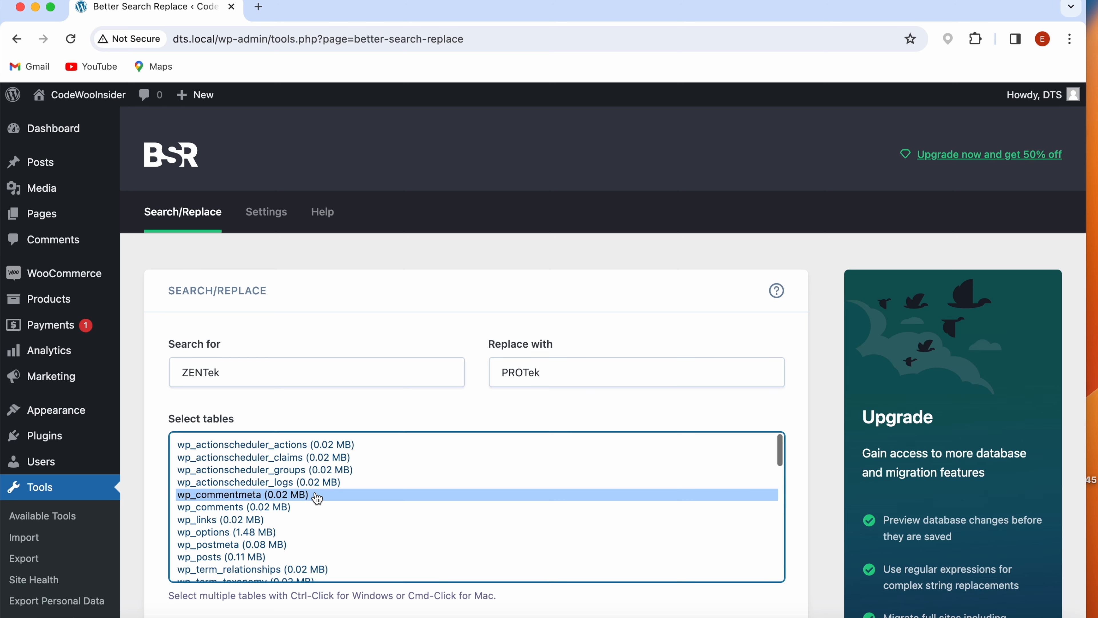
scroll(316, 494, down, 2)
scroll(287, 452, up, 2)
key(super+a)
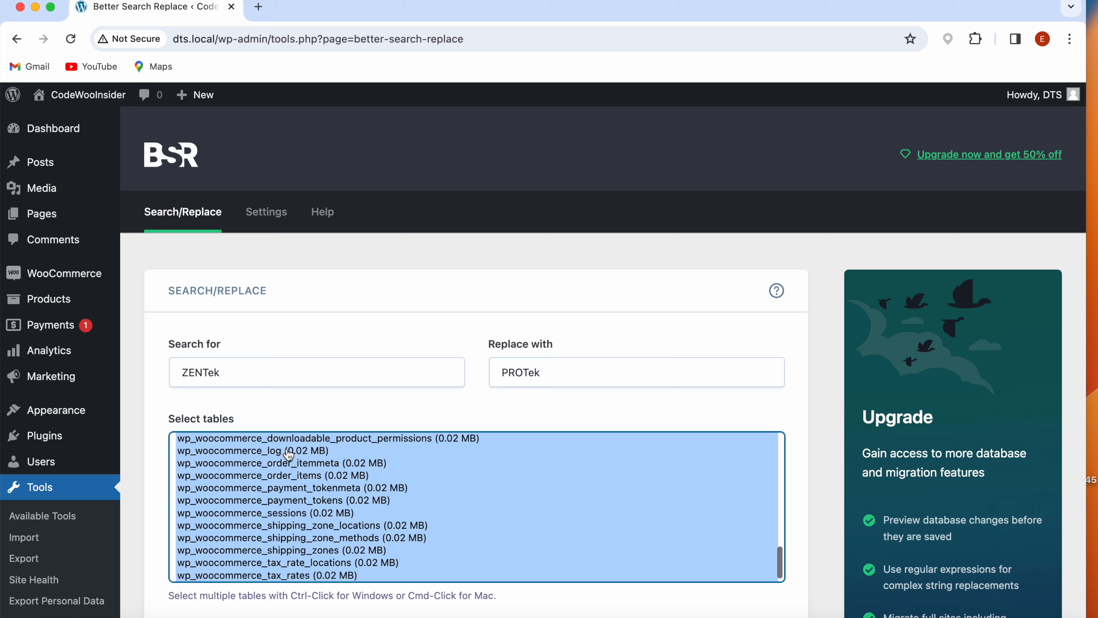
drag(223, 373, 171, 370)
click(284, 502)
key(super+a)
- Enable case-insensitive matching and run the search/replace as a dry run
scroll(304, 414, down, 3)
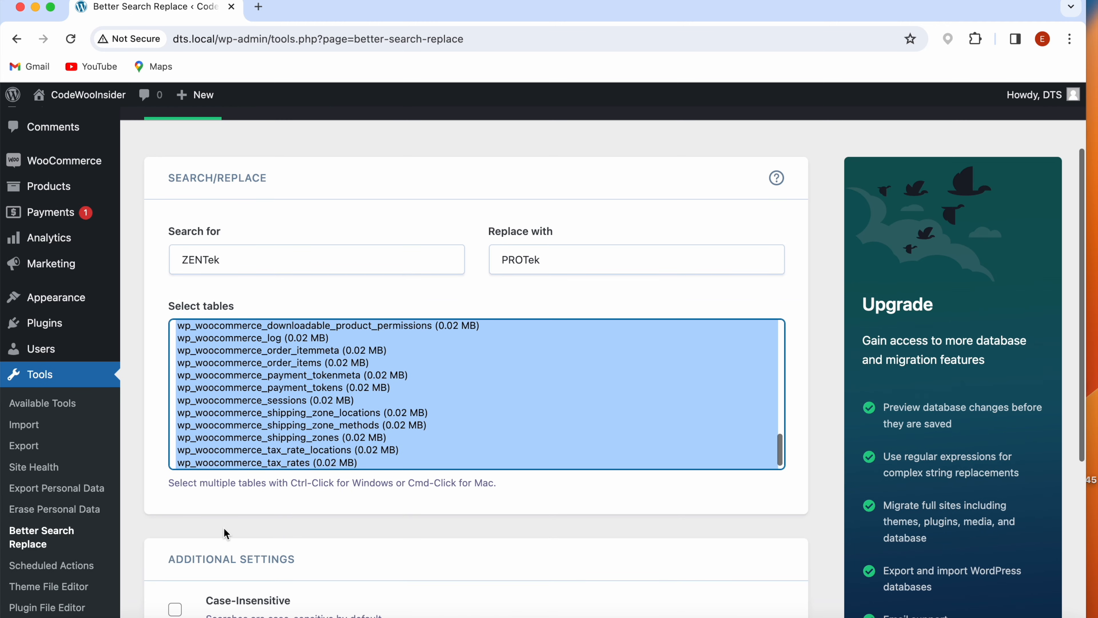
scroll(224, 534, down, 3)
click(175, 502)
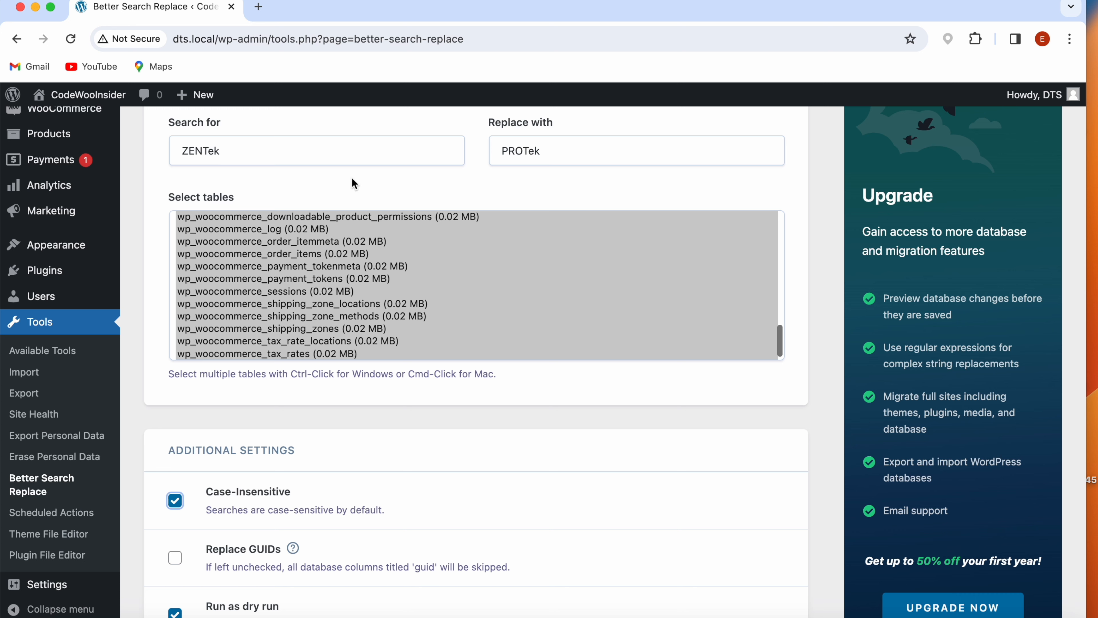
scroll(216, 576, down, 3)
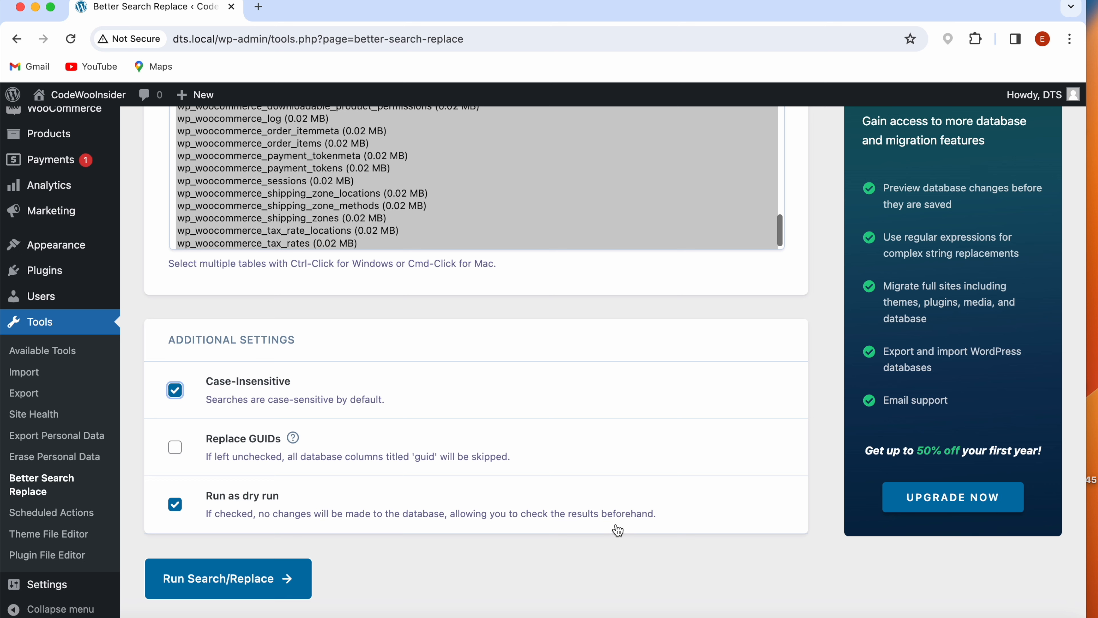
click(192, 576)
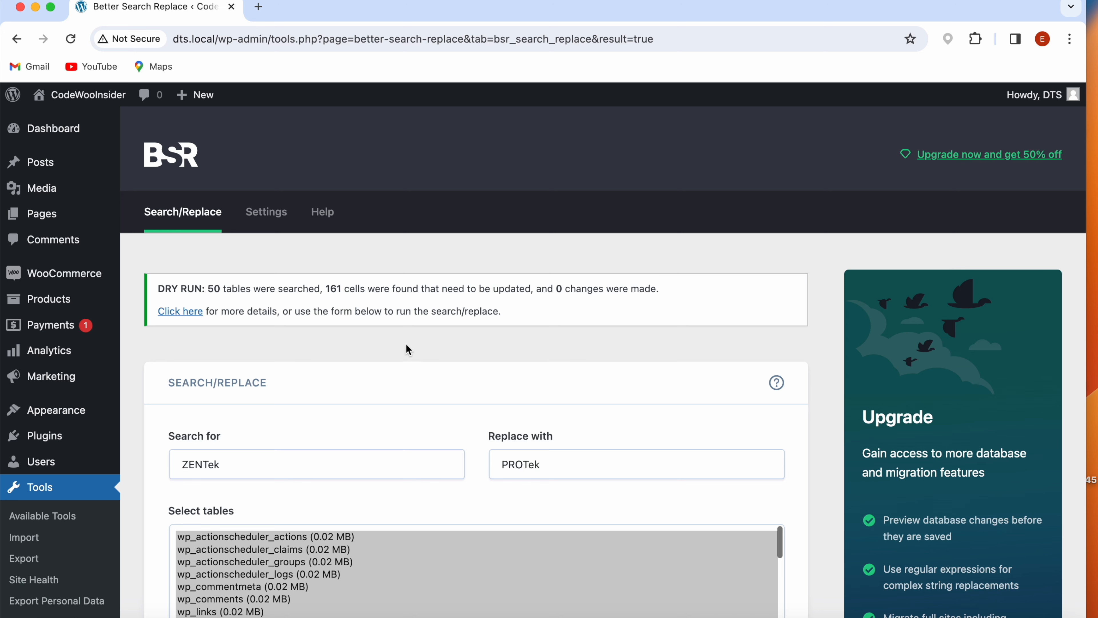
- Turn off the dry run option and run the search/replace on the live database
scroll(405, 344, down, 8)
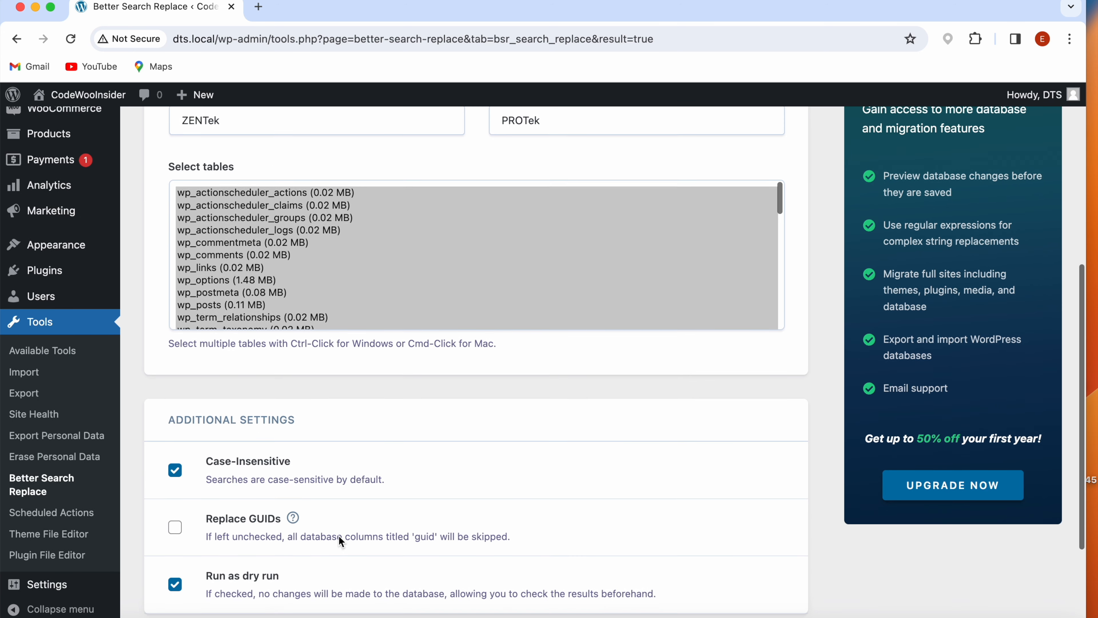
click(175, 588)
scroll(202, 609, down, 3)
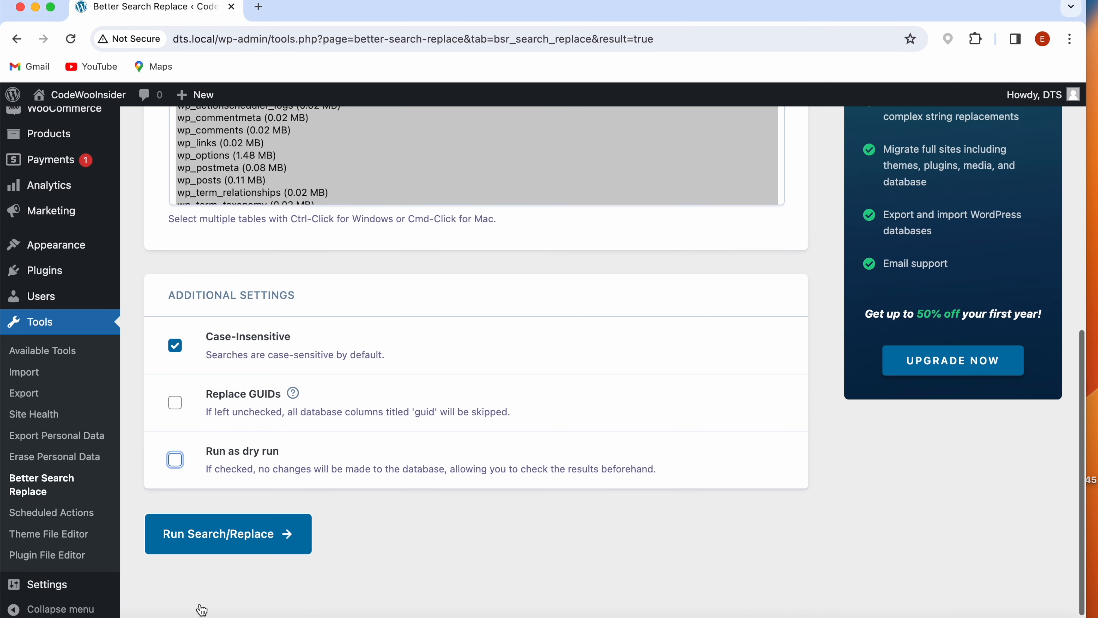
click(185, 542)
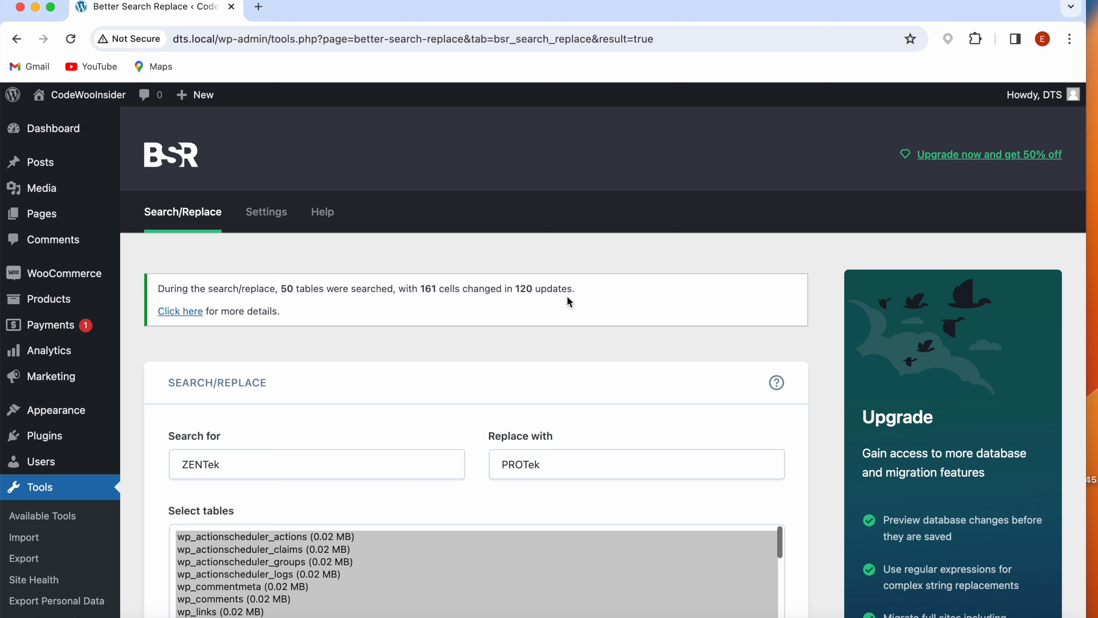
- Review the search and replacement terms, and open the media library to examine the file names and thumbnails
drag(178, 463, 224, 464)
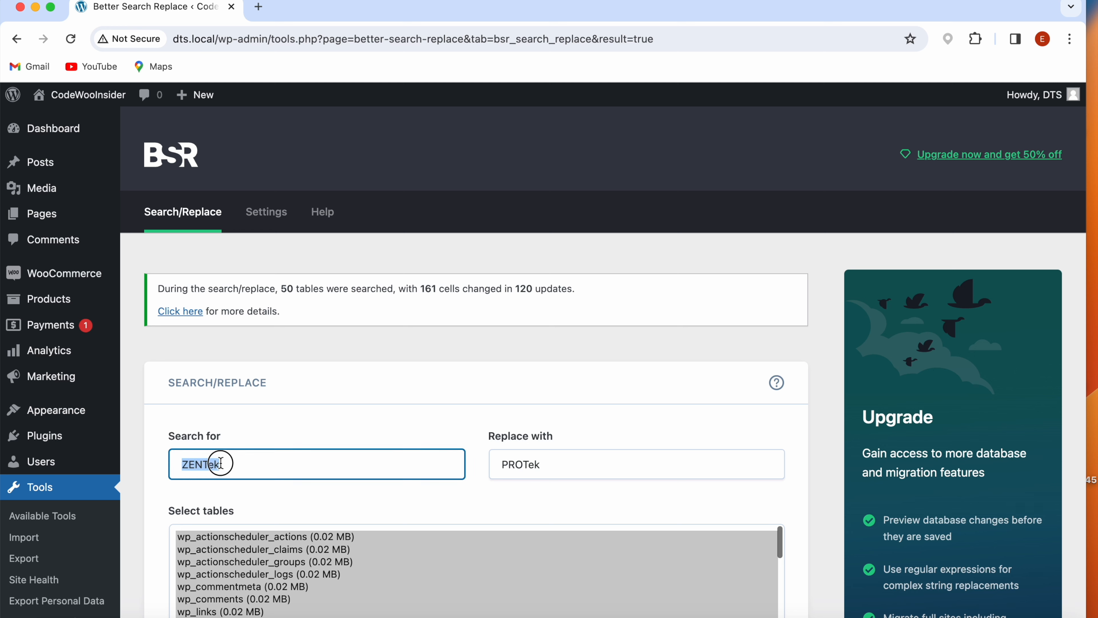
drag(502, 464, 535, 465)
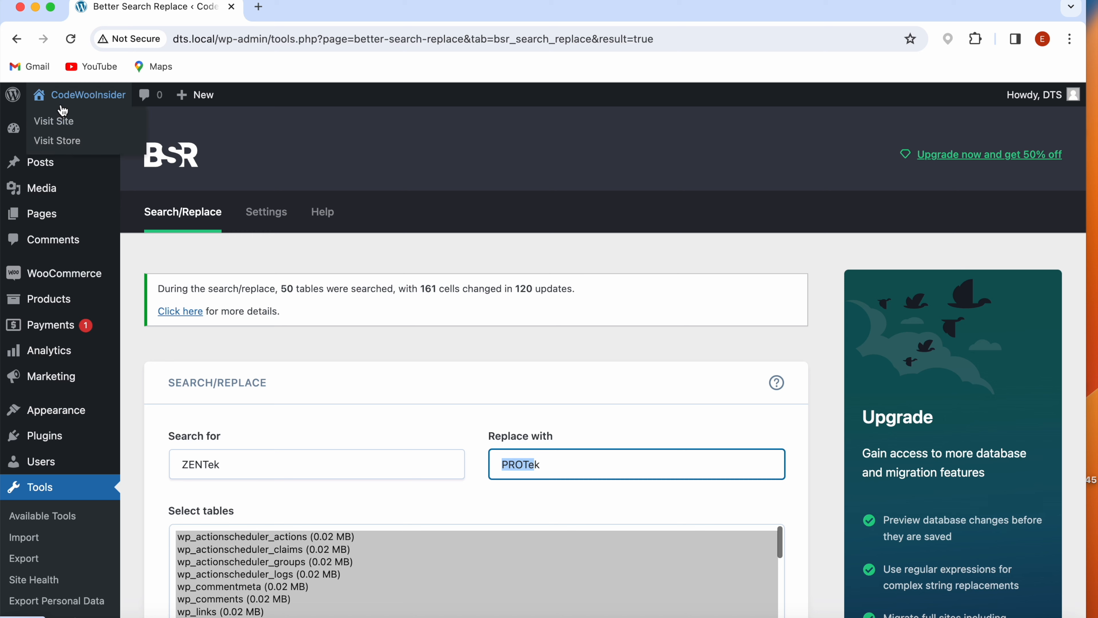
click(48, 190)
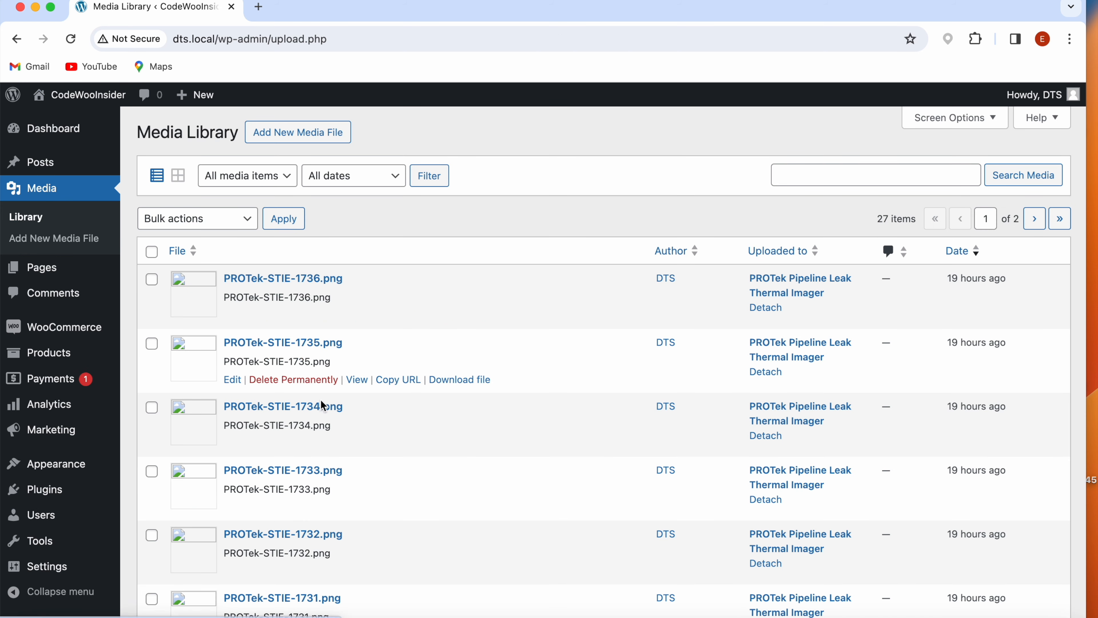
scroll(294, 519, down, 4)
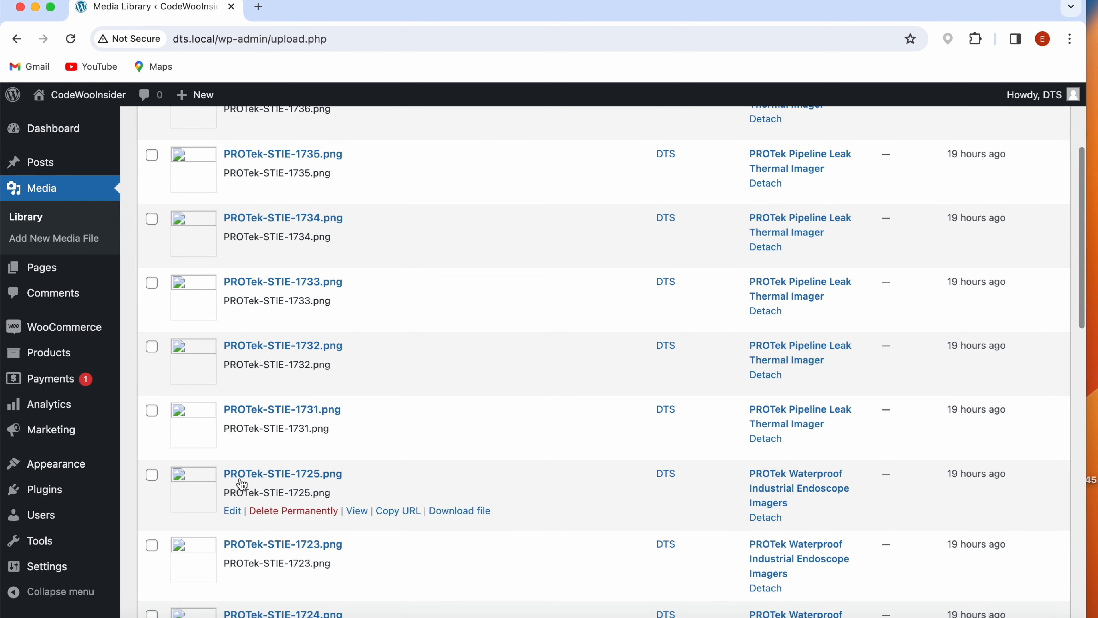
- Visit the site's front end and check the brand name and images on the Shop and PROTek pages
scroll(350, 520, up, 3)
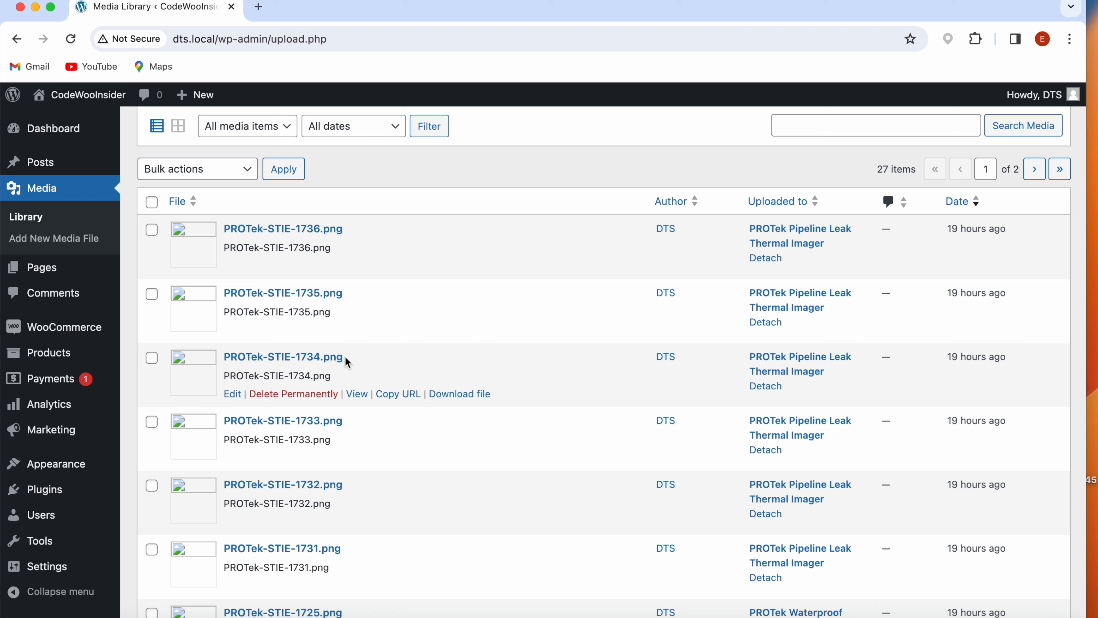
scroll(316, 307, up, 2)
mouse_move(47, 142)
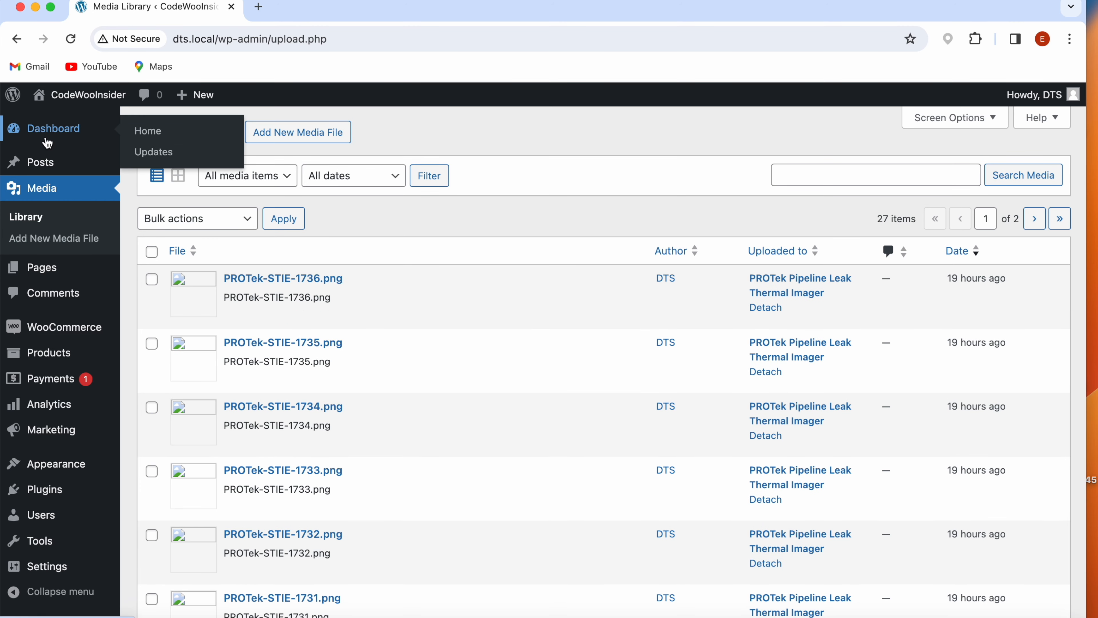
click(69, 94)
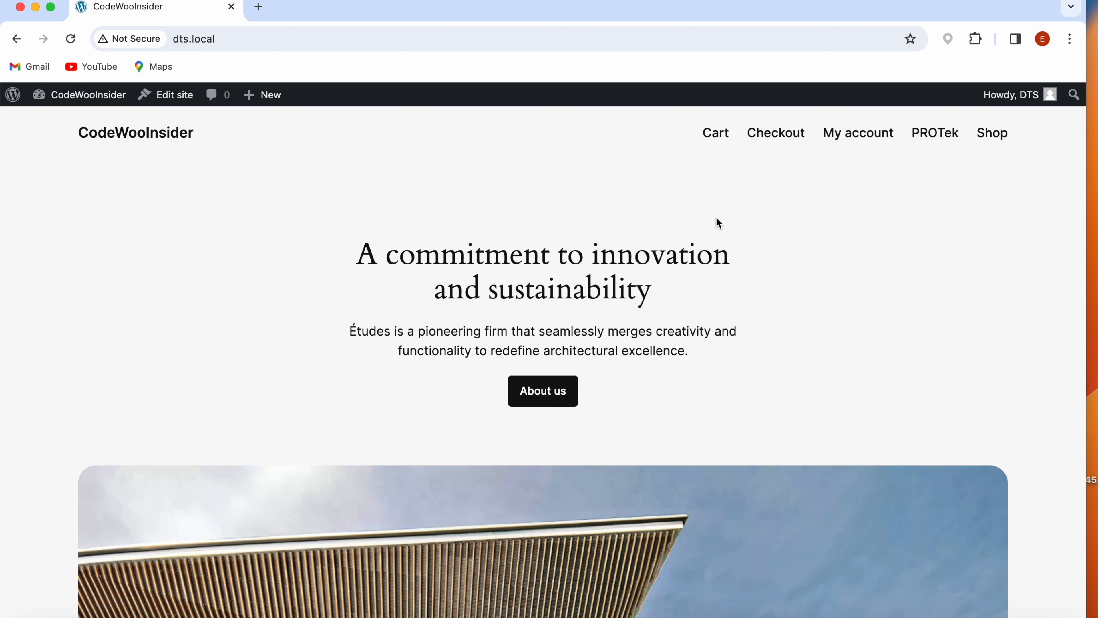
click(994, 144)
scroll(591, 368, down, 3)
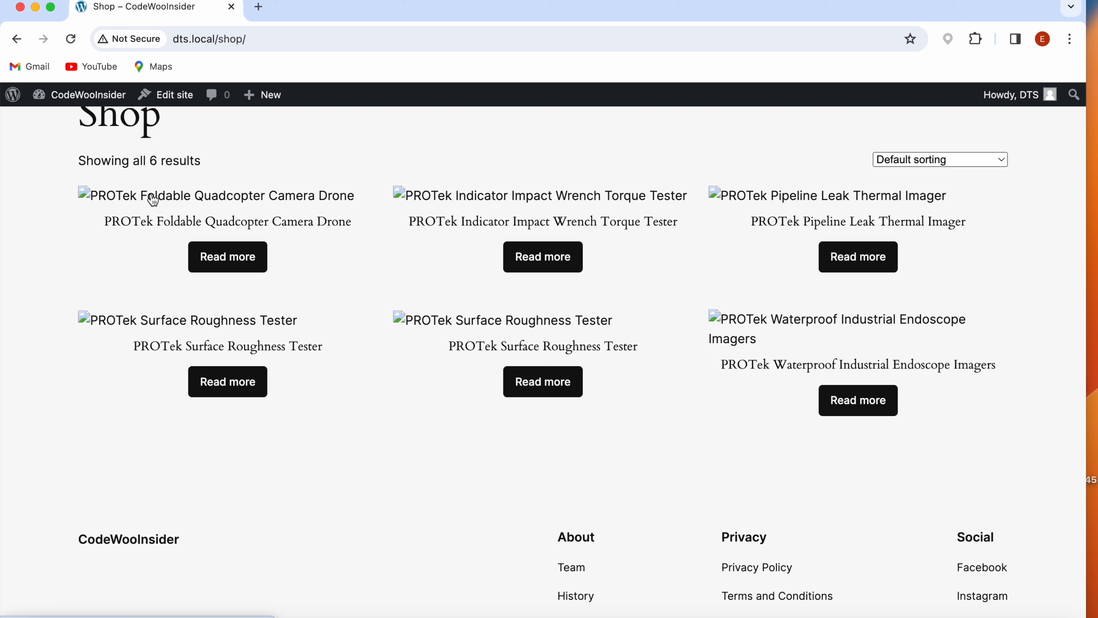
scroll(449, 277, up, 3)
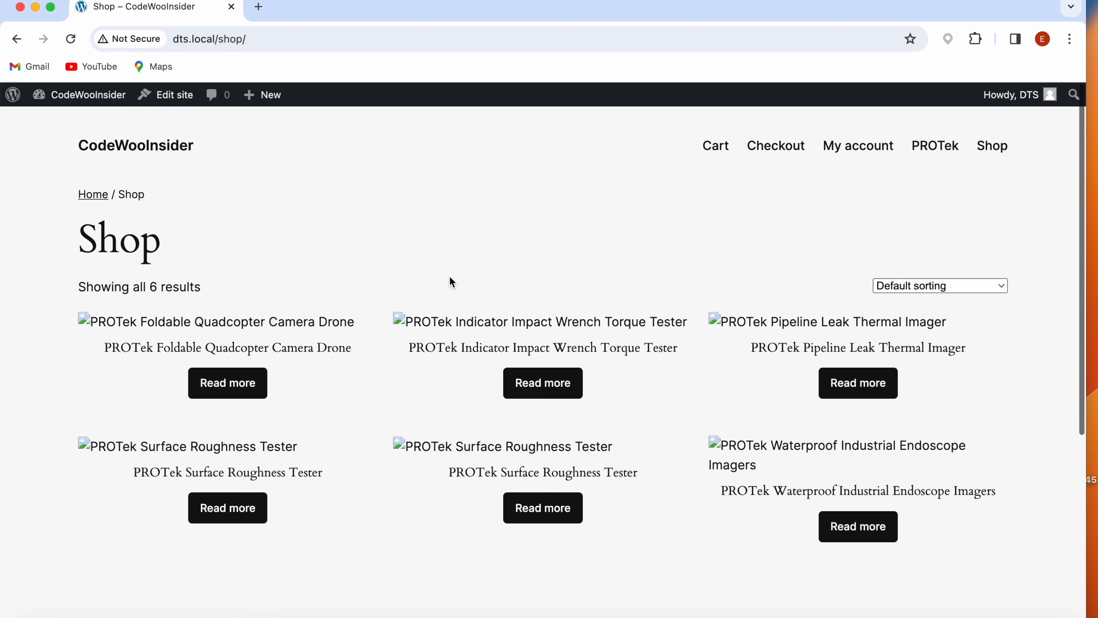
click(932, 146)
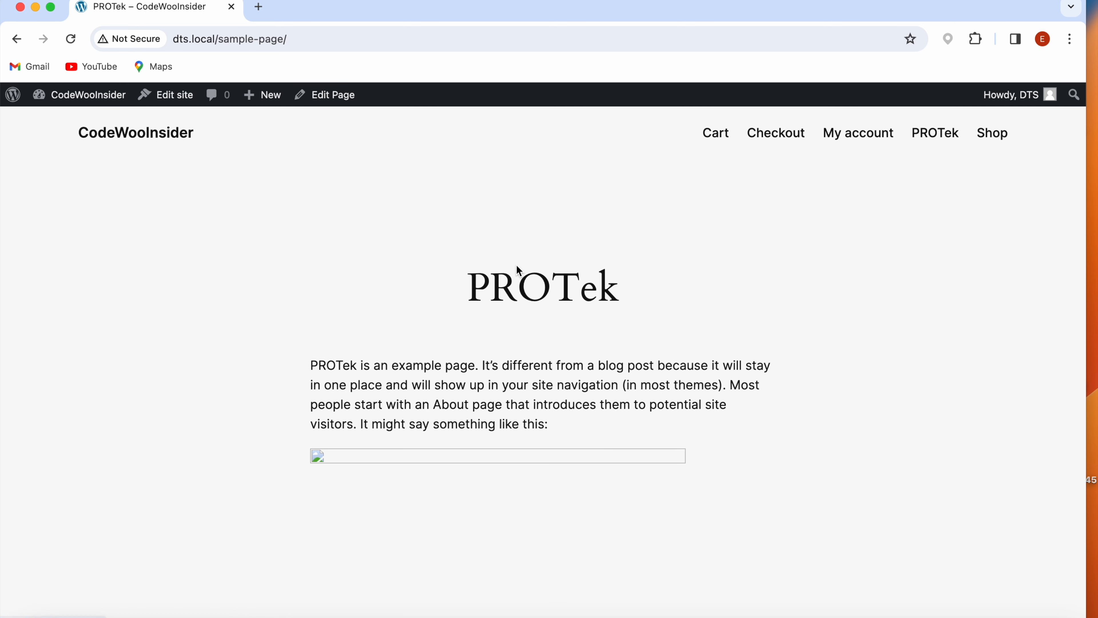
drag(310, 365, 355, 364)
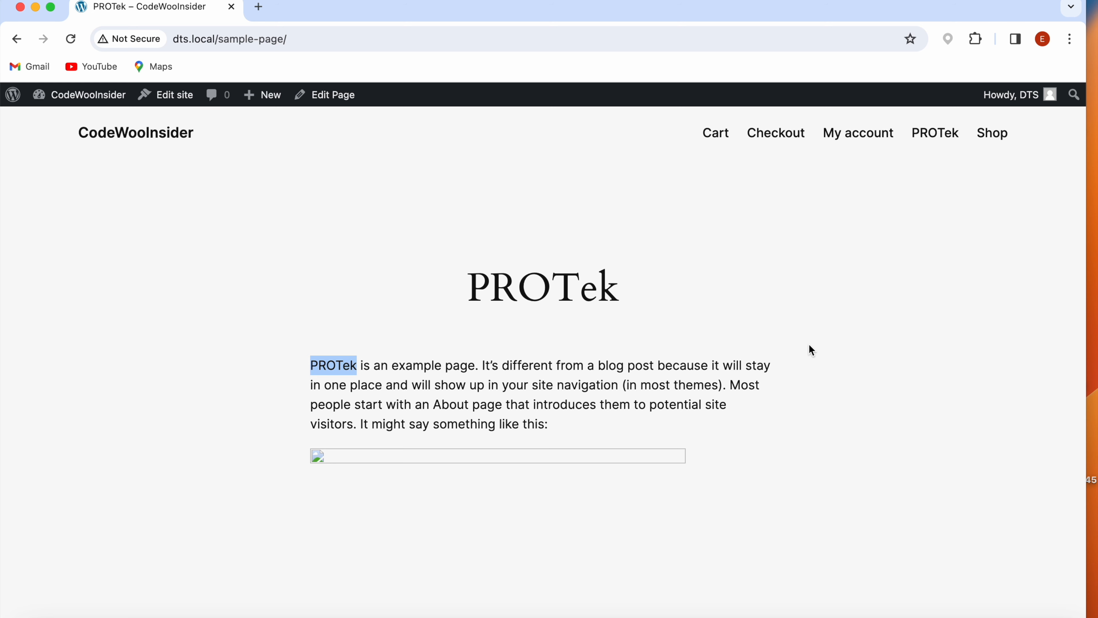
- Open the Indicator Impact Wrench Torque Tester product from the shop and check the brand name in its URL
click(993, 137)
click(499, 312)
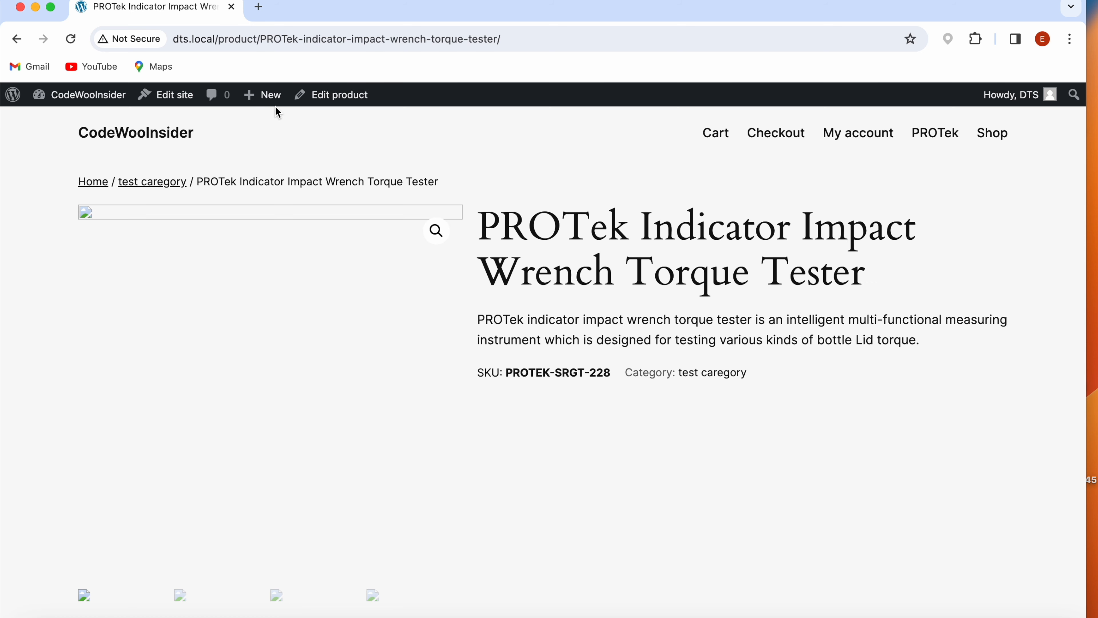
click(265, 39)
drag(265, 39, 298, 35)
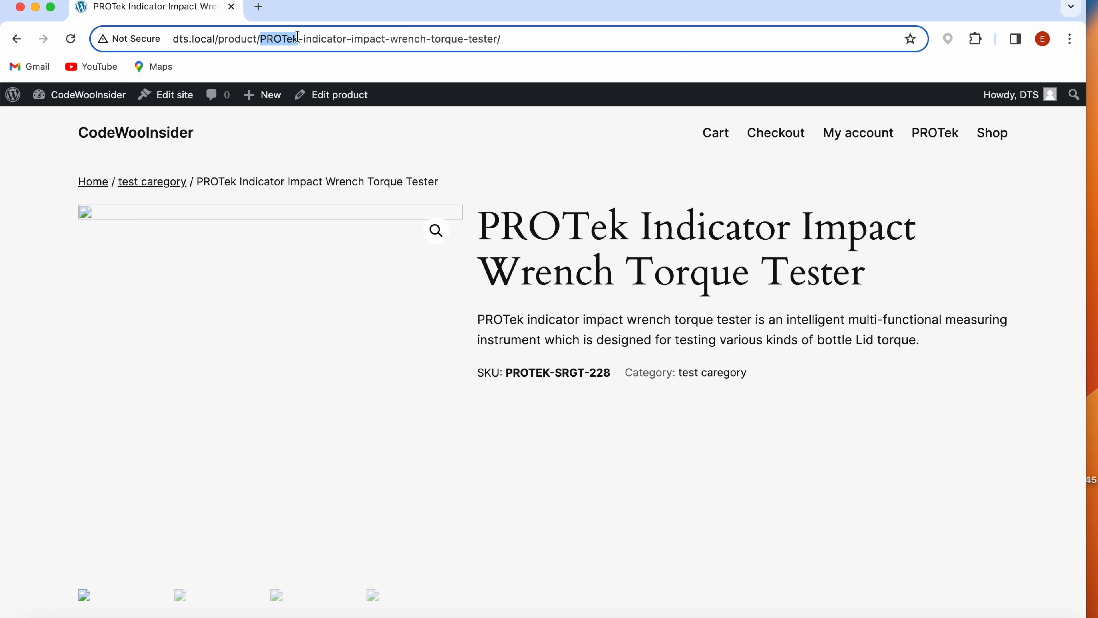
click(375, 273)
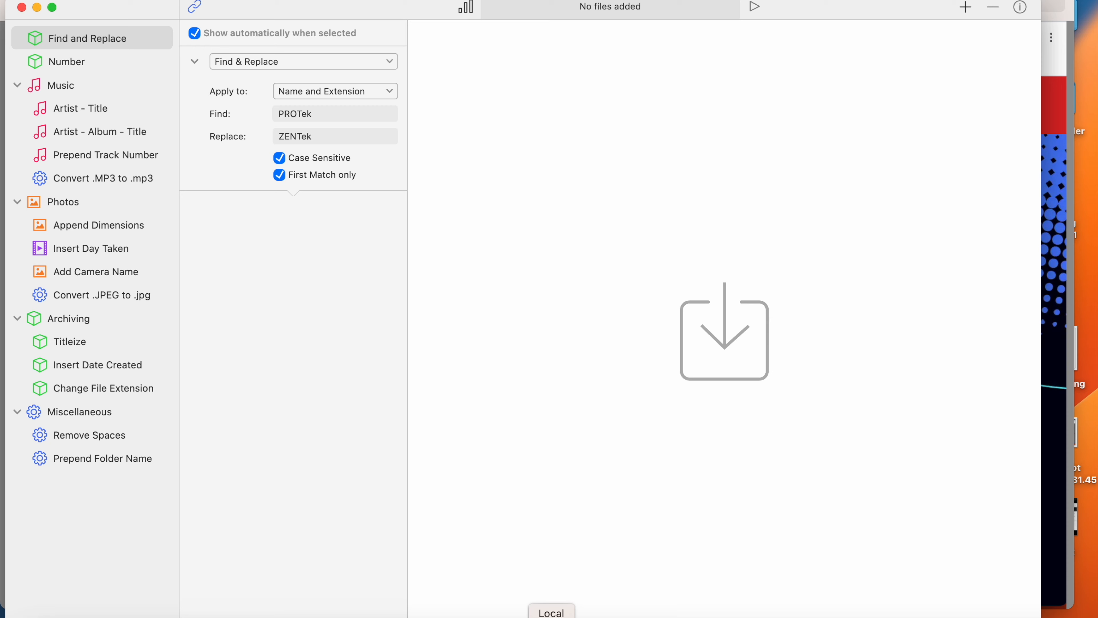
- Switch to Local and open the DTS site's folder, going into app and then public
click(551, 616)
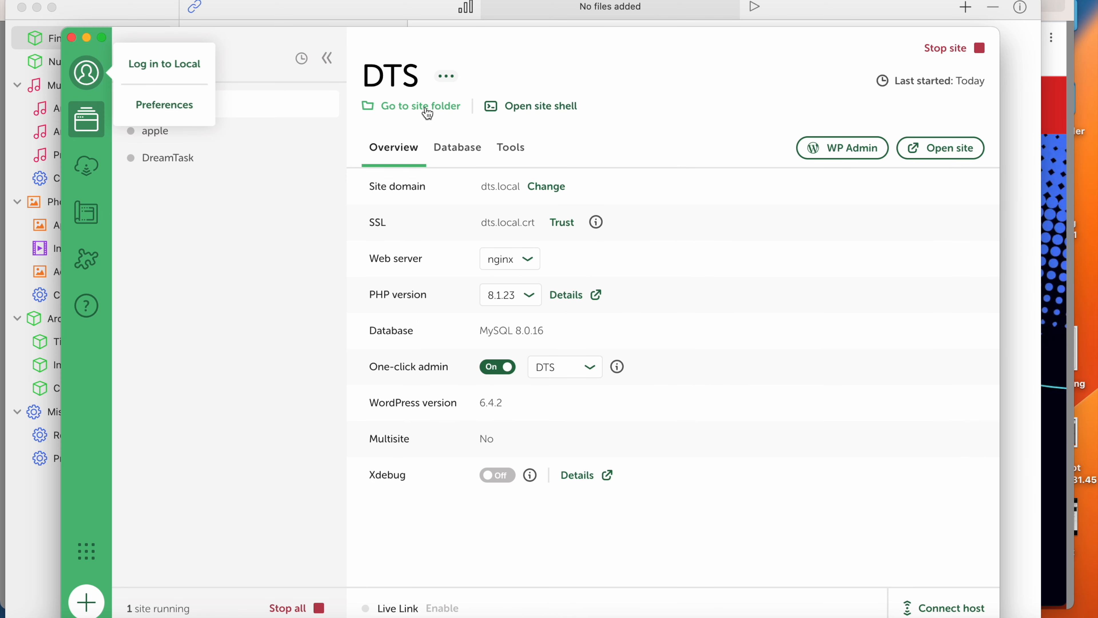
click(435, 114)
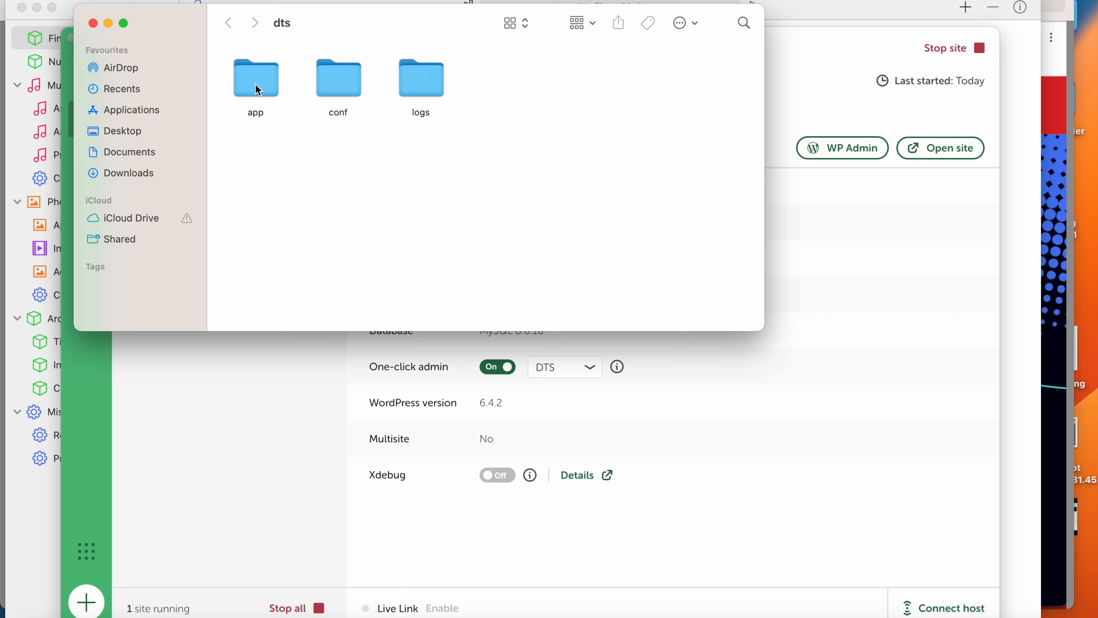
double_click(256, 85)
double_click(256, 85)
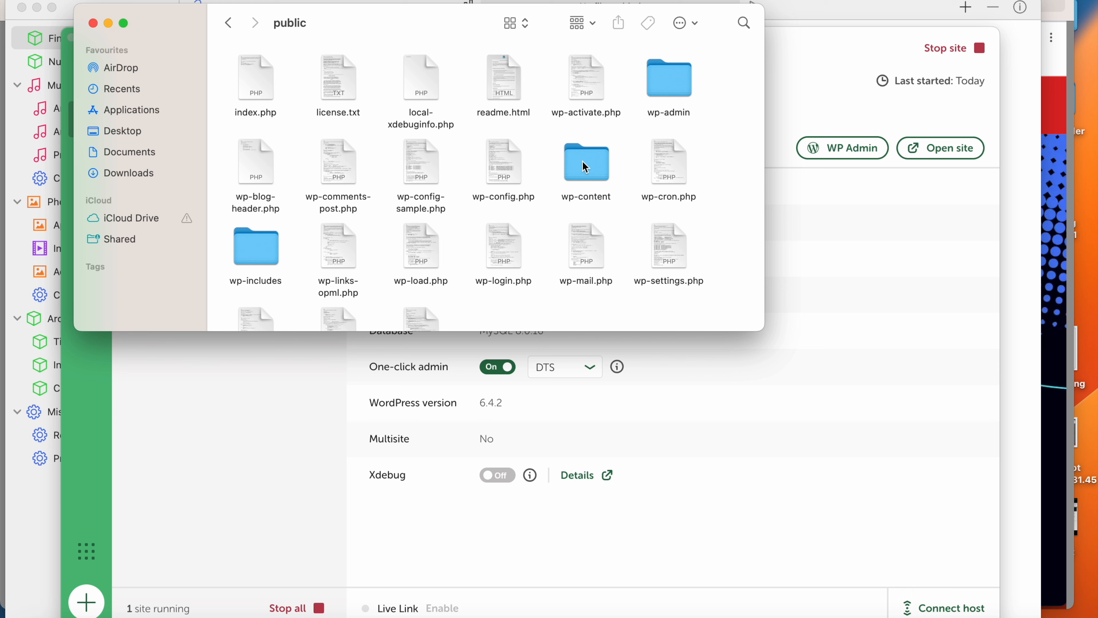
- Minimize Local and add the wp-content folder to Renamer, including all files recursively
click(825, 42)
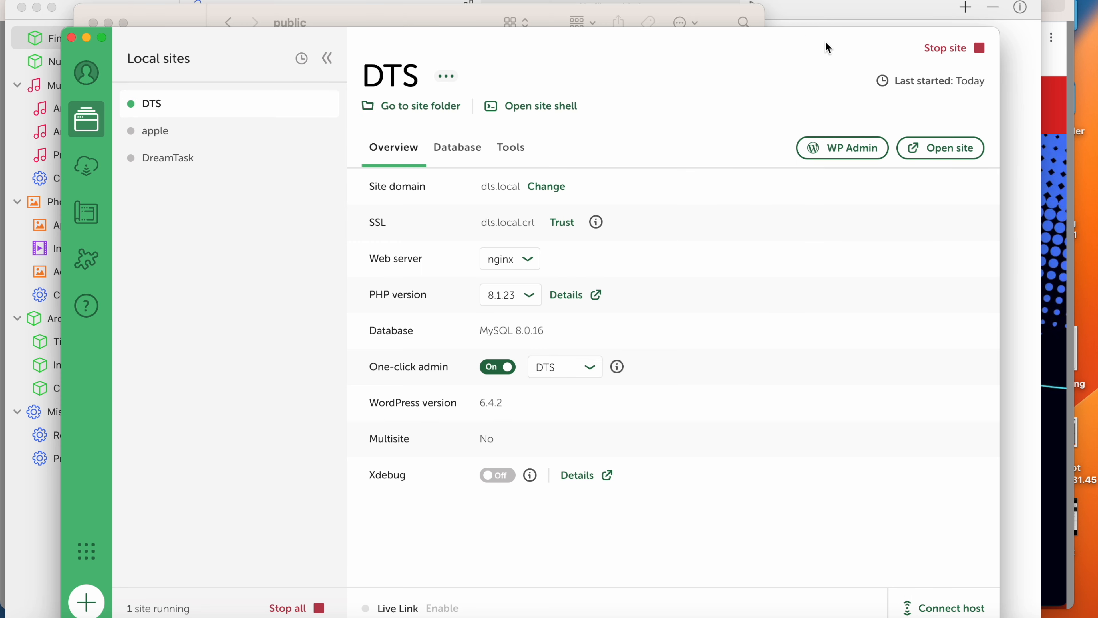
click(87, 38)
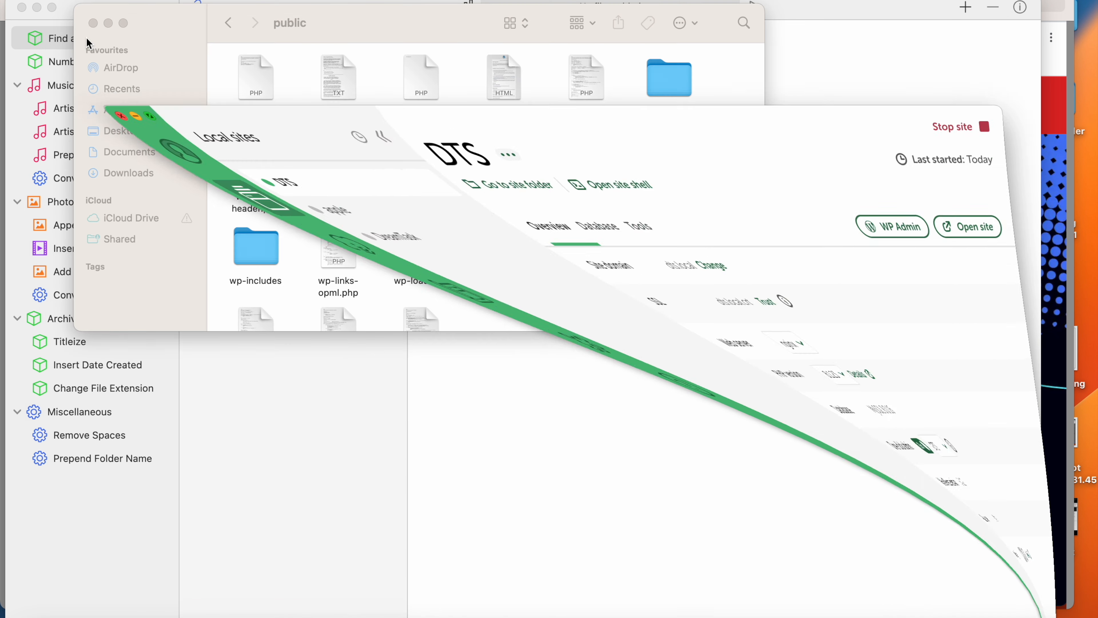
drag(556, 28, 358, 19)
drag(385, 164, 674, 314)
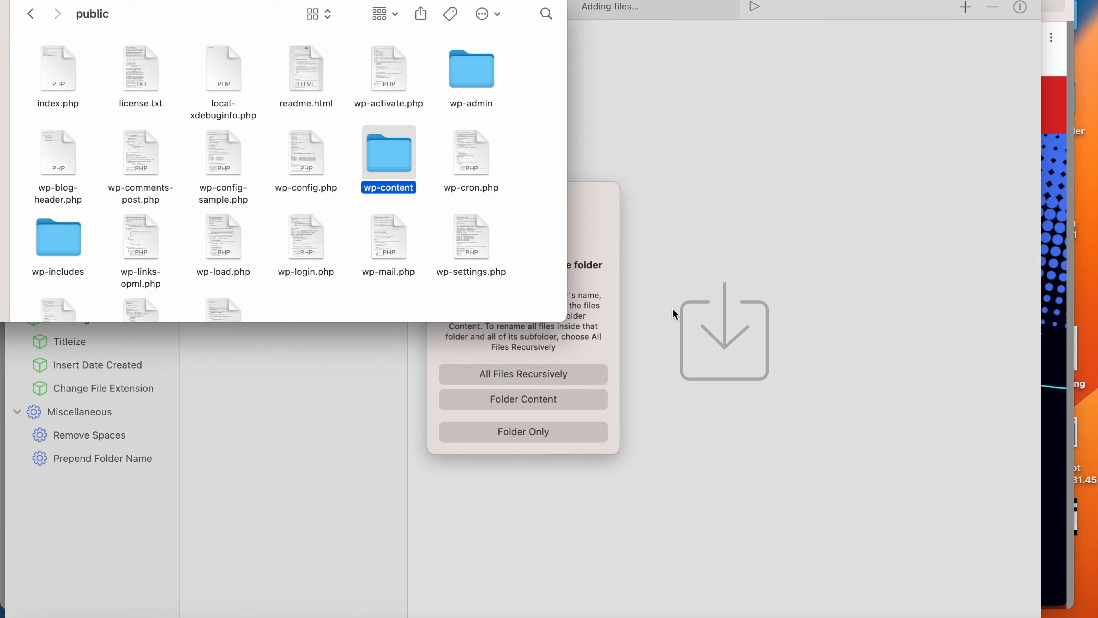
click(145, 12)
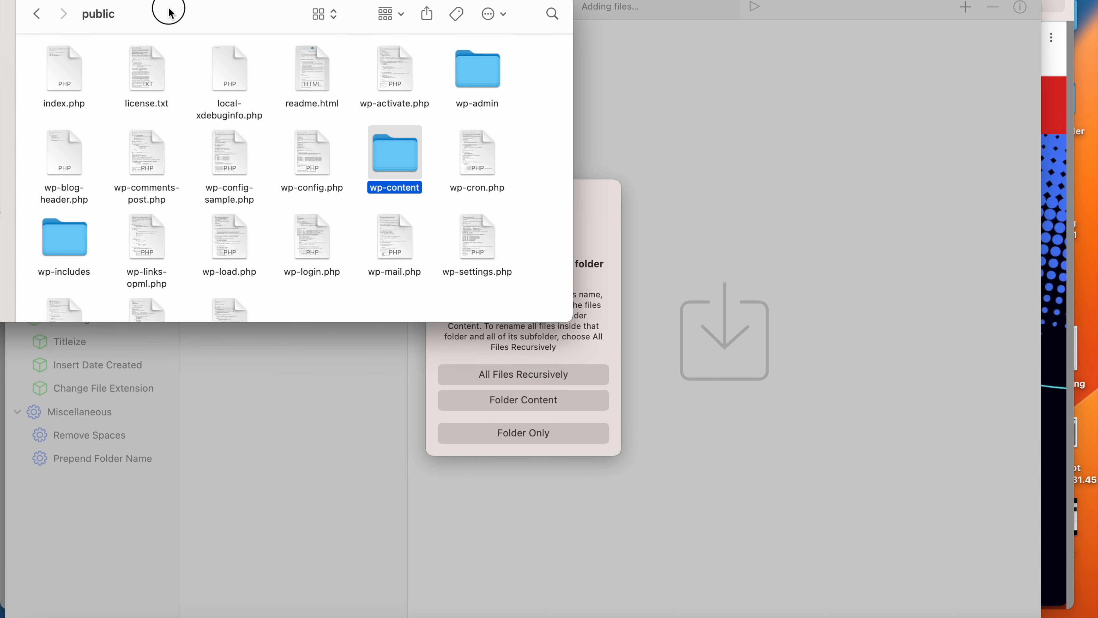
click(136, 23)
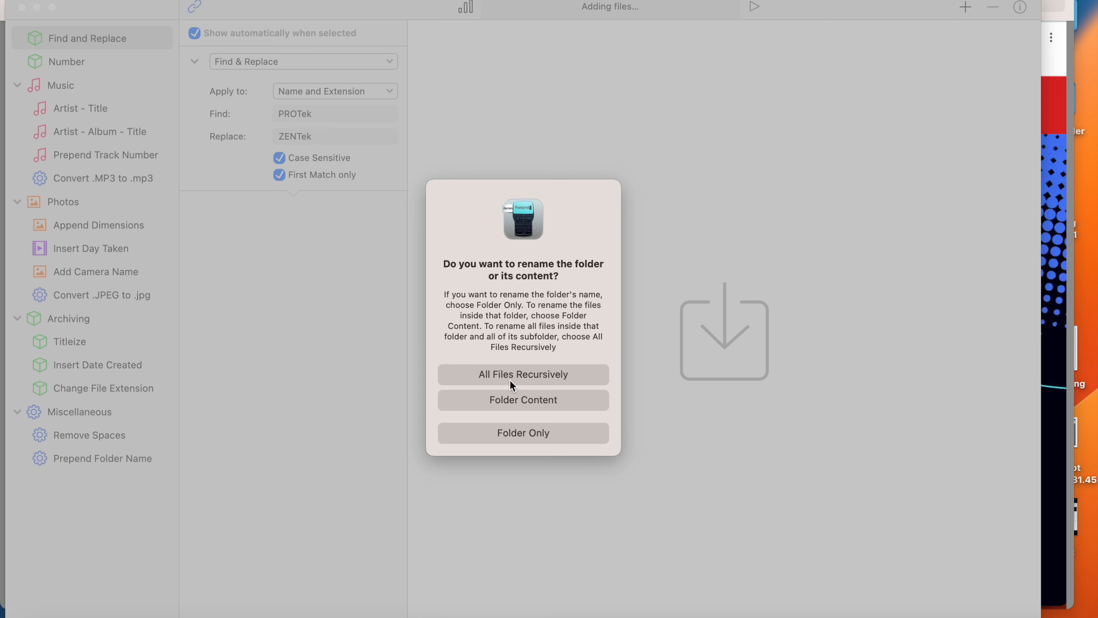
click(519, 379)
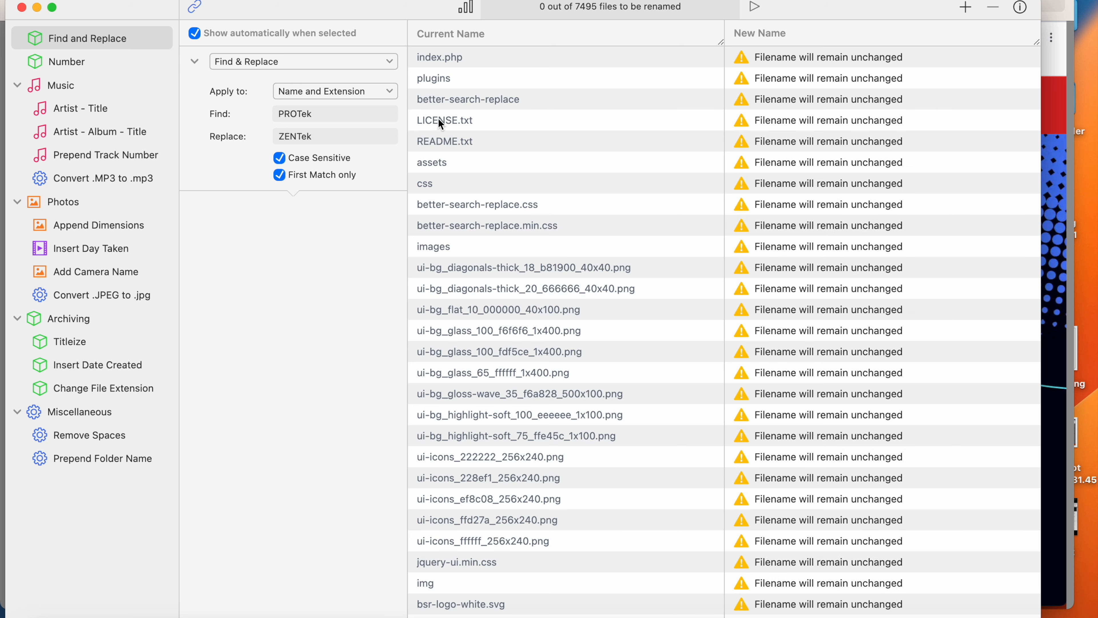
- Set the Find & Replace rule to find ZENTek and replace it with PROTek
click(325, 114)
text(Z)
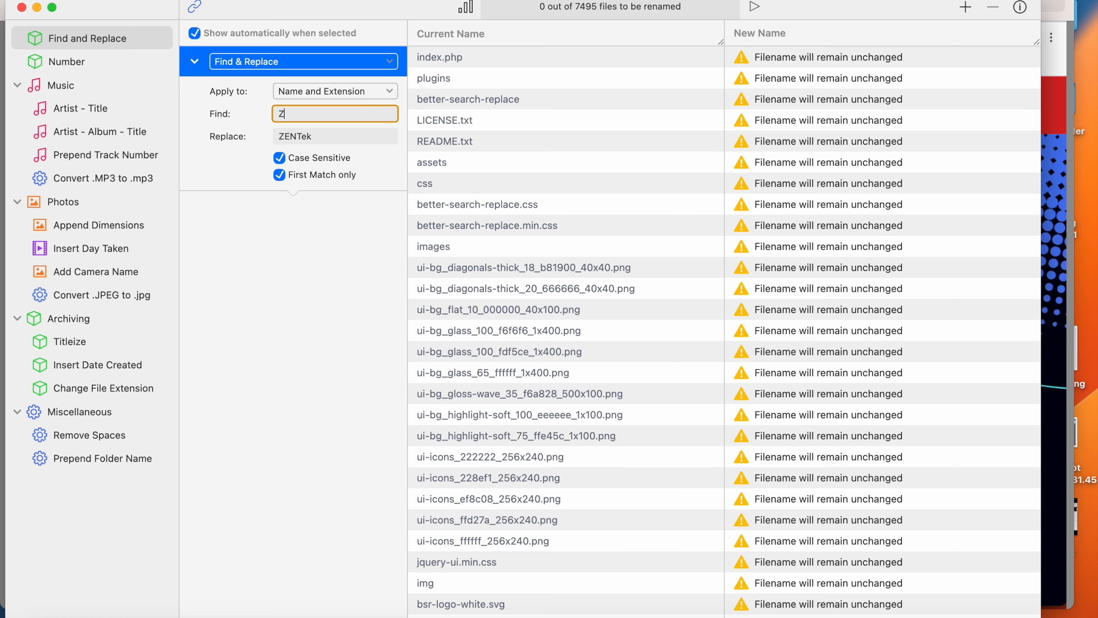
text(EN)
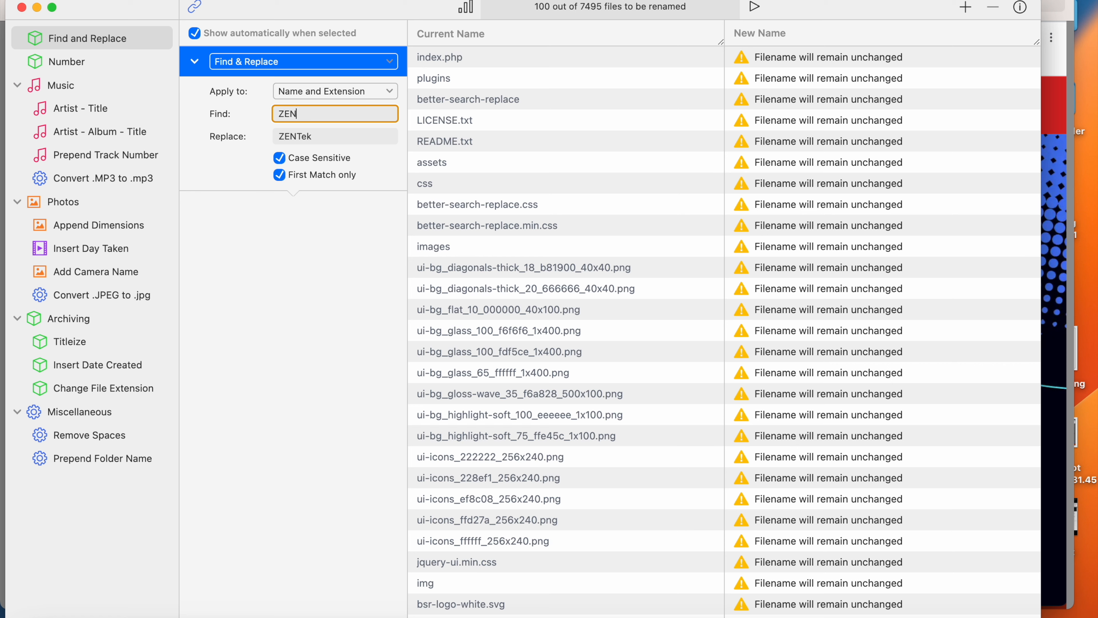
text(Tek)
click(290, 136)
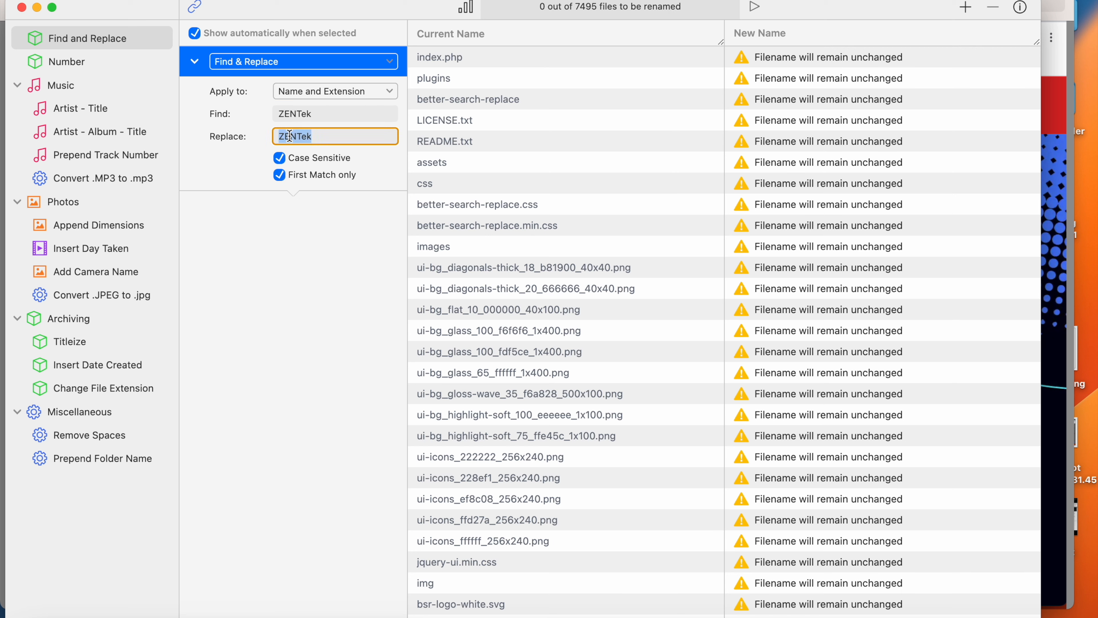
text(PROTek)
click(332, 234)
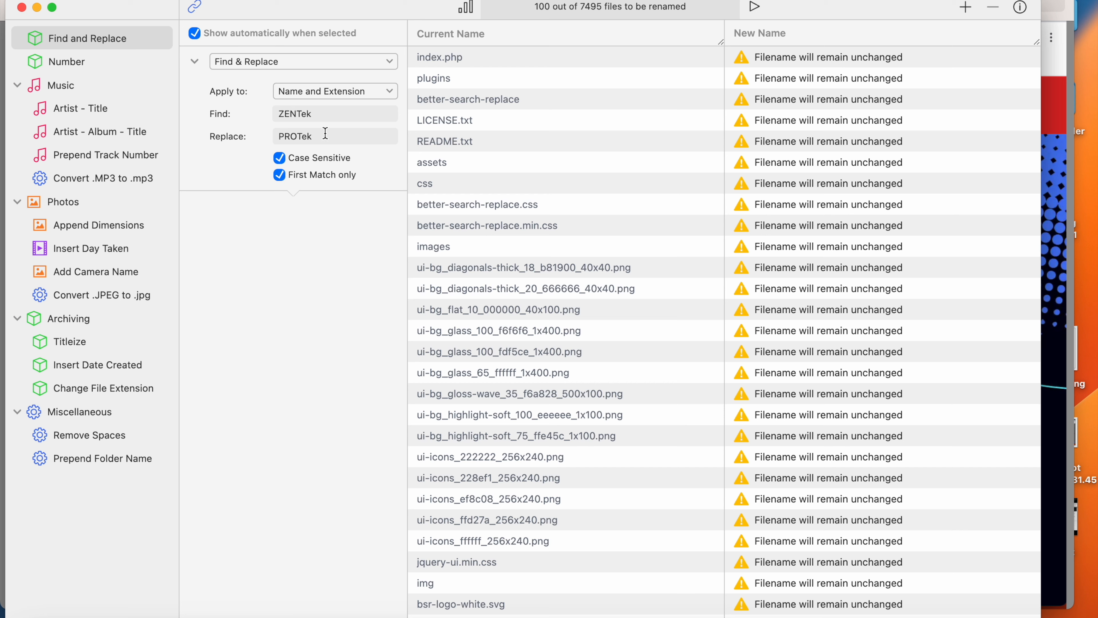
- Run the renaming on the matching files, and close Renamer and the screenshot of its website
click(758, 12)
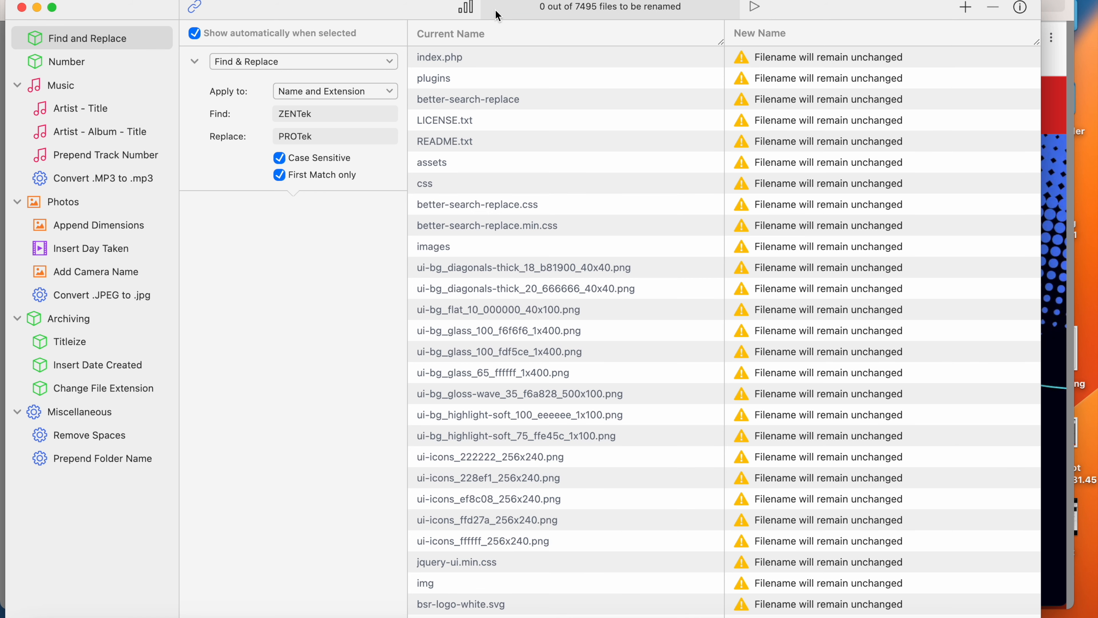
click(21, 8)
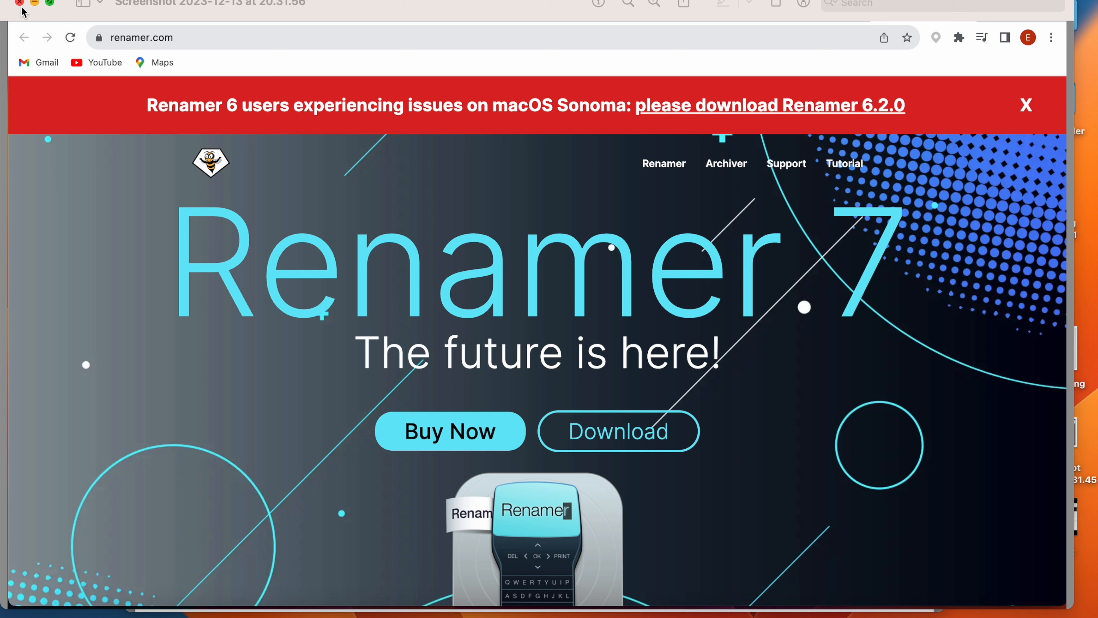
click(22, 6)
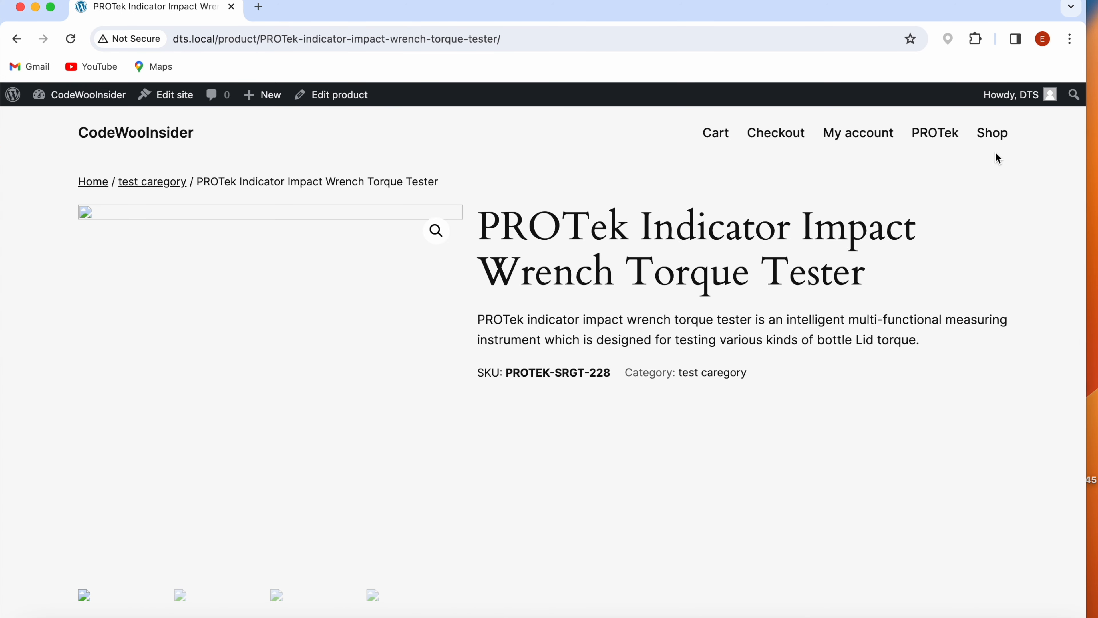
- Reopen the Shop page and the PROTek page in the browser to check whether their images load
click(993, 135)
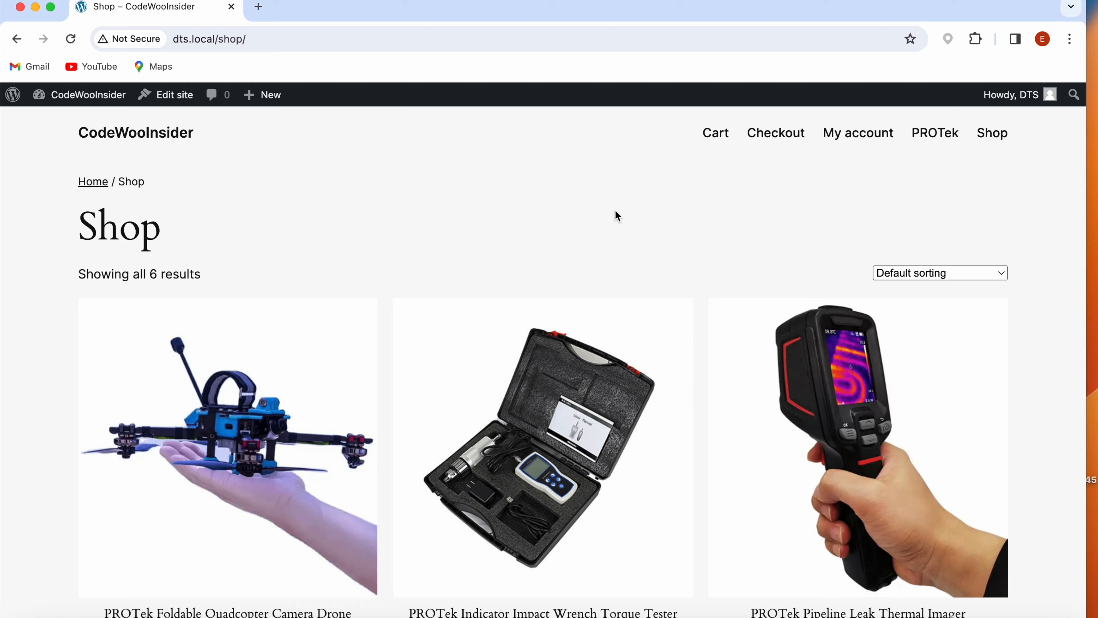
scroll(615, 212, down, 10)
scroll(614, 215, down, 3)
scroll(612, 216, up, 15)
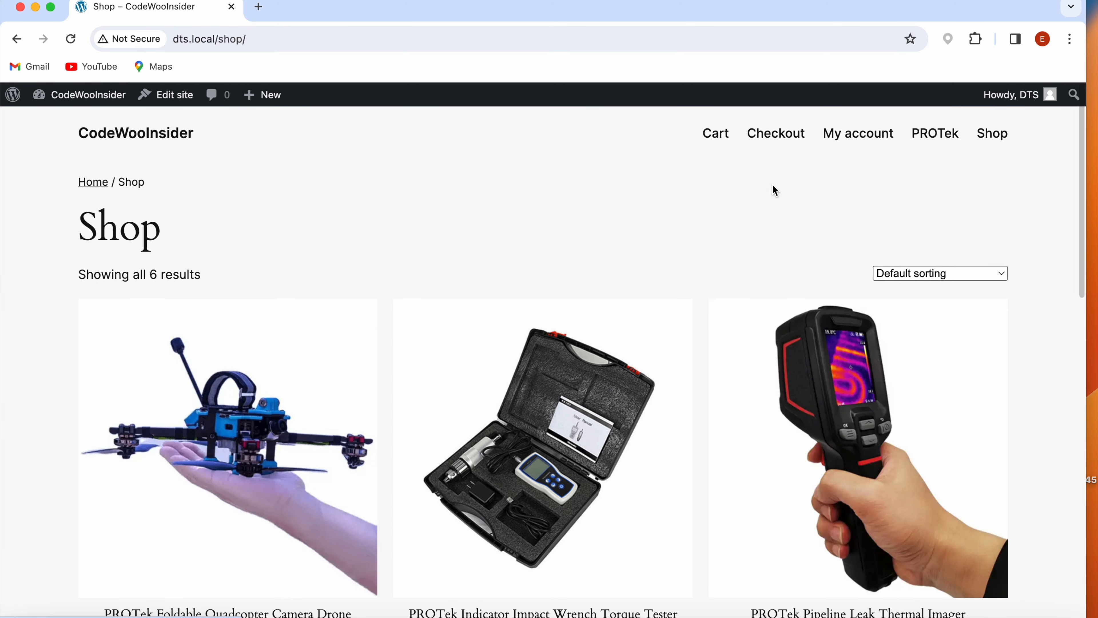
click(951, 134)
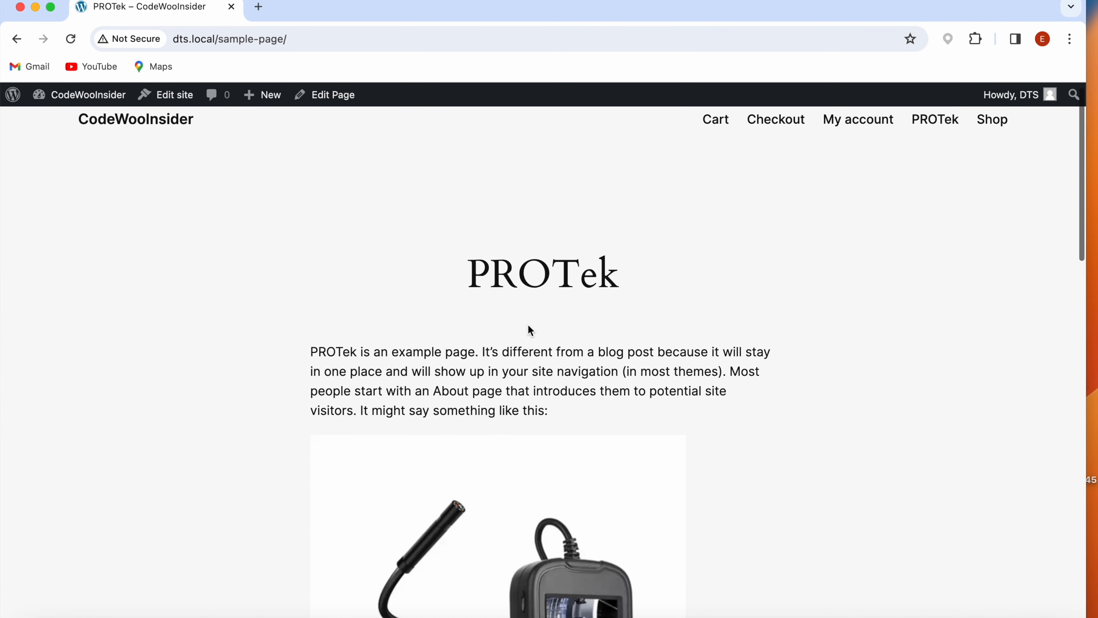
scroll(528, 324, down, 5)
scroll(627, 390, up, 5)
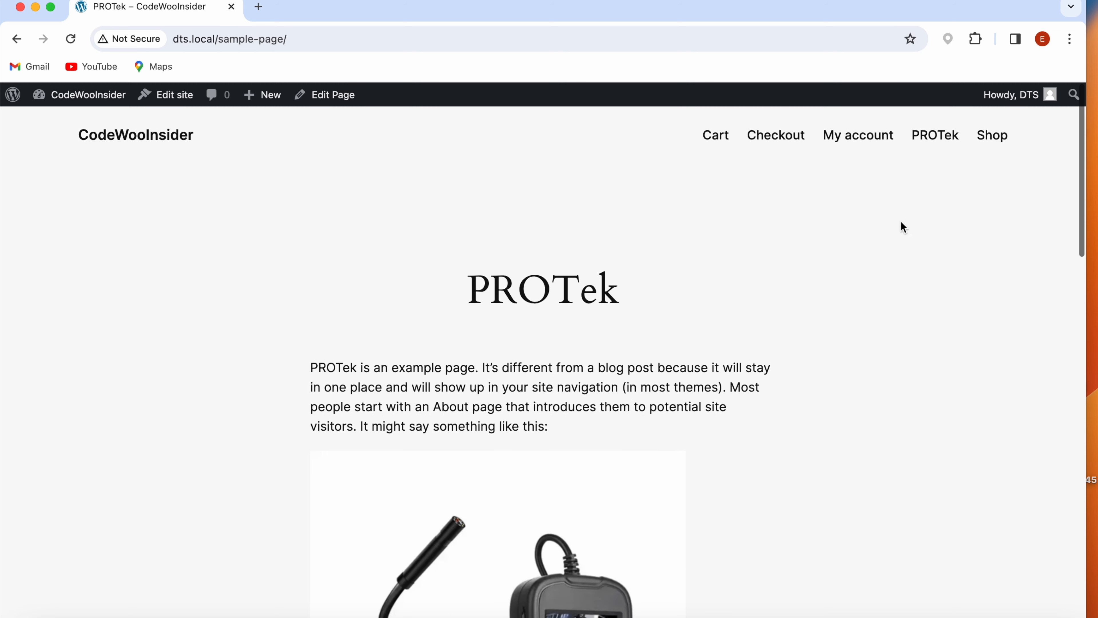
- Open the Foldable Quadcopter Camera Drone product from the shop and examine its URL and gallery images
click(990, 134)
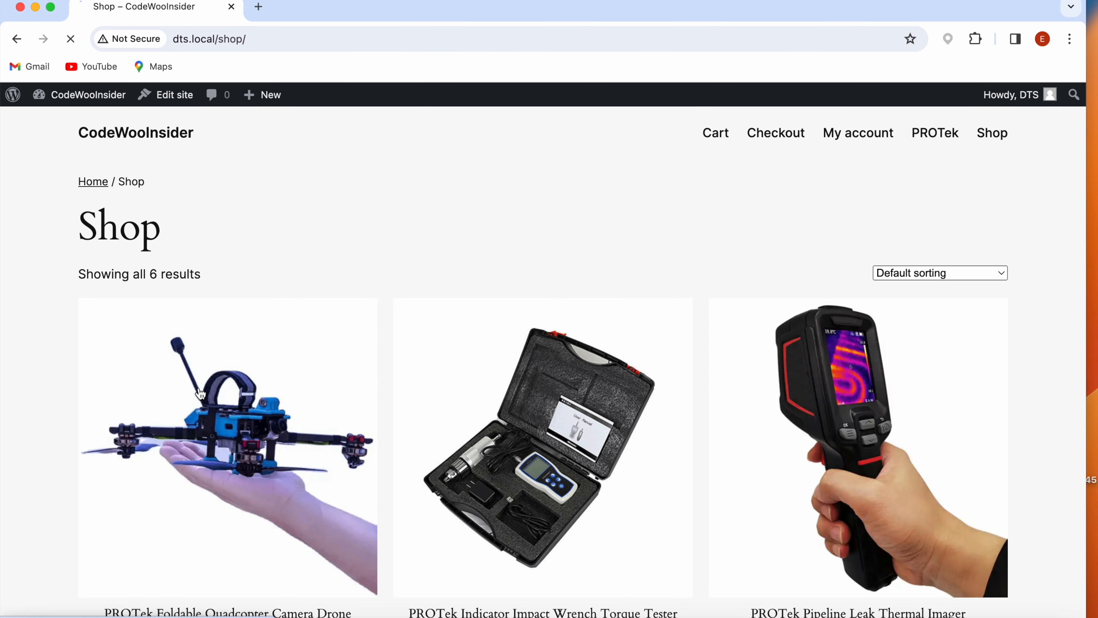
click(201, 393)
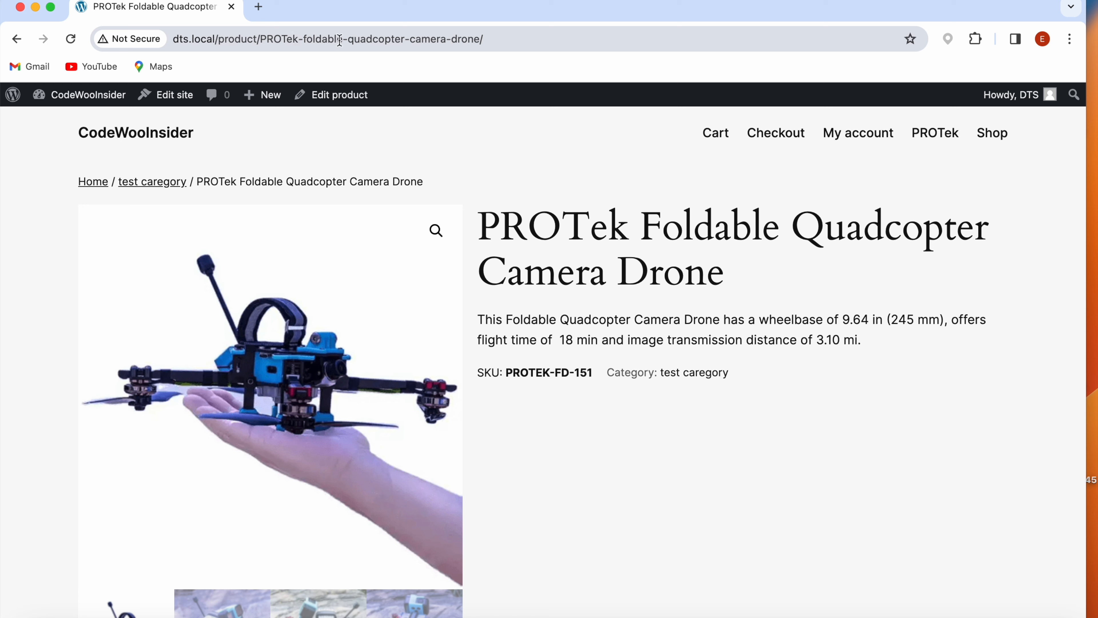
scroll(162, 544, down, 3)
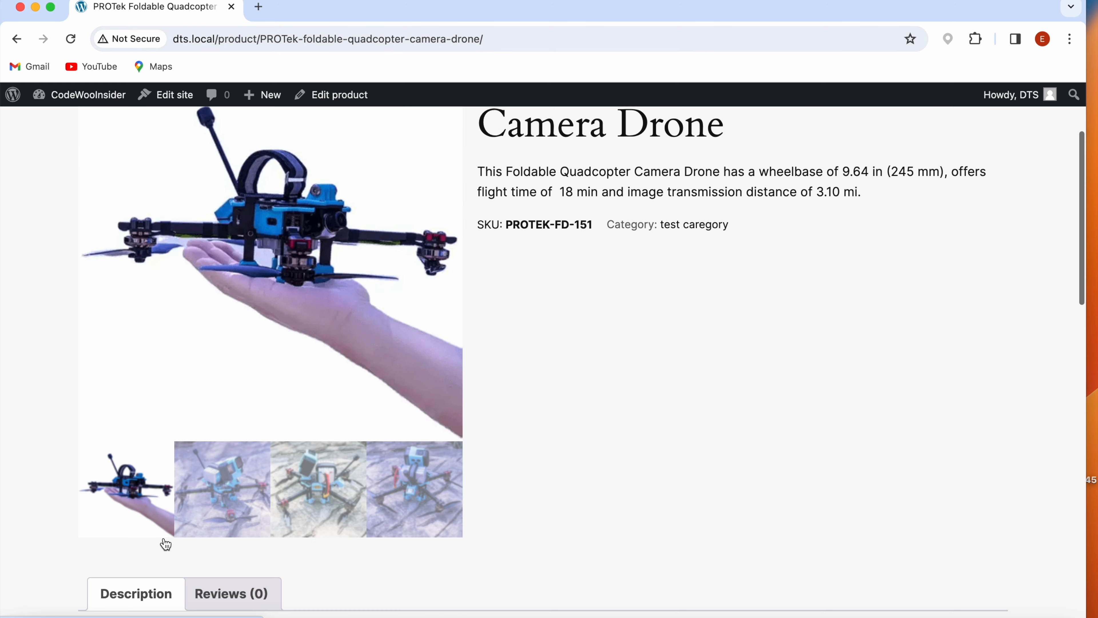
scroll(645, 326, up, 3)
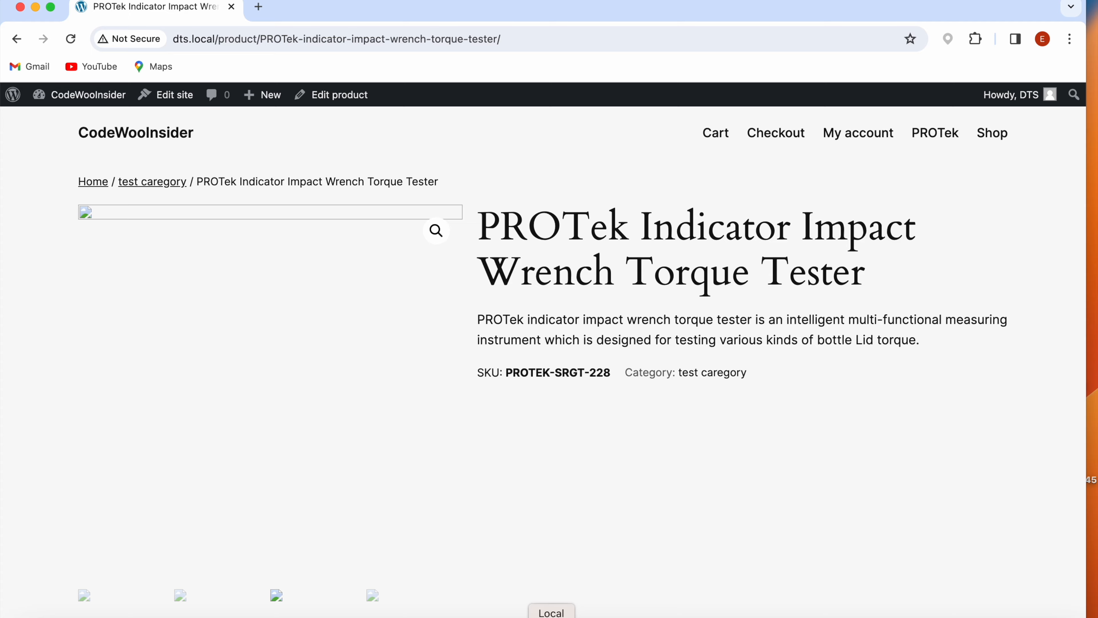
- Switch to Local, go to the DTS site folder, and open rename_files.sh from app/public/wp-content in the code editor
click(552, 616)
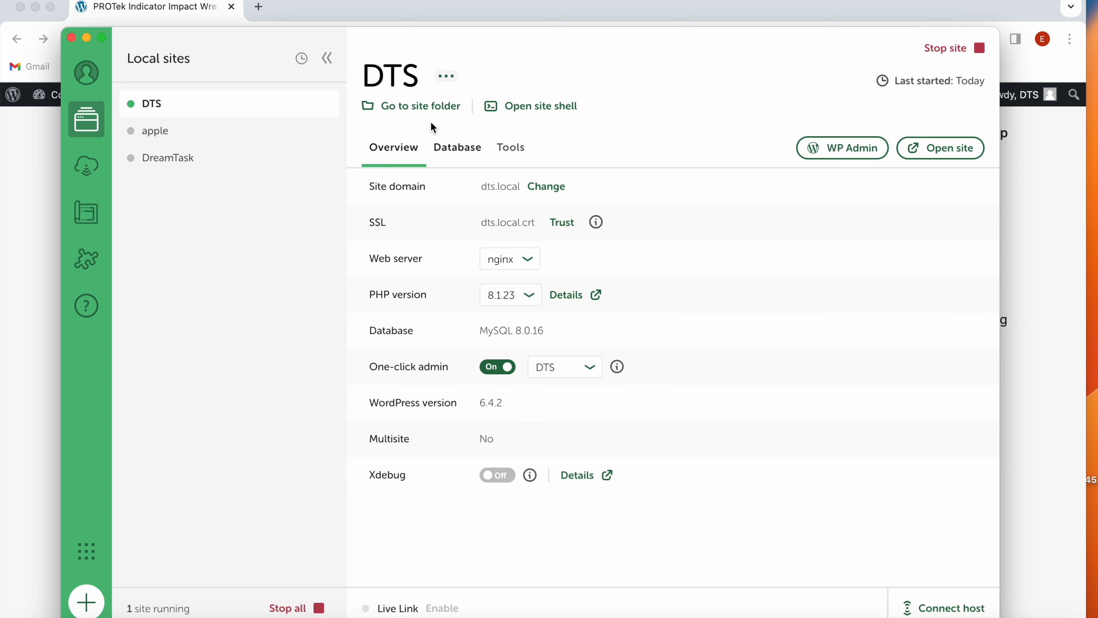
click(425, 107)
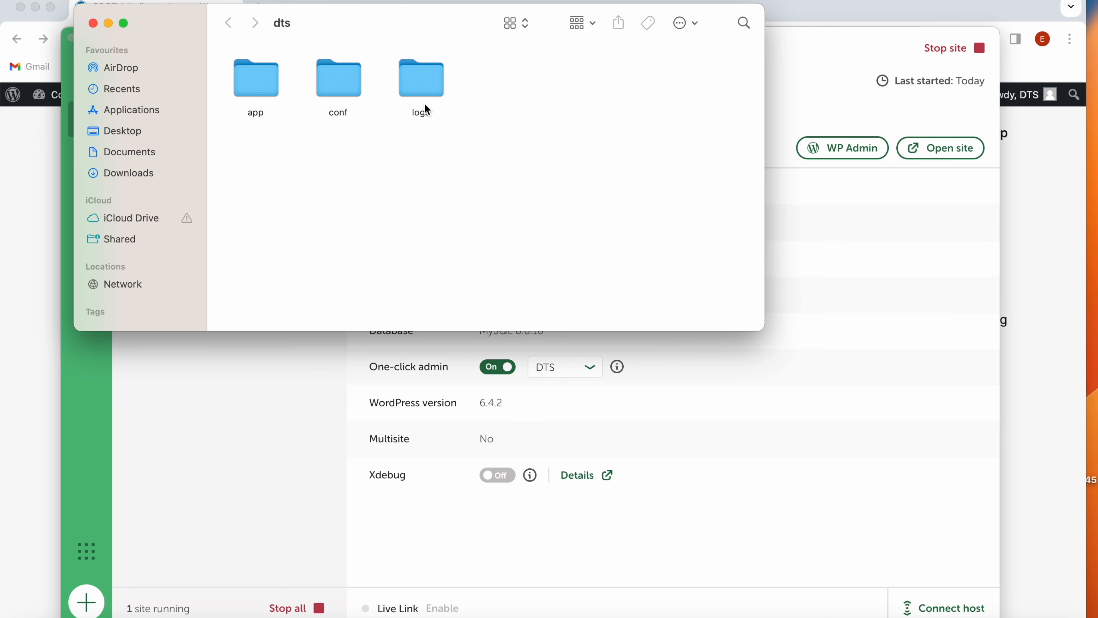
click(263, 81)
double_click(263, 82)
double_click(263, 81)
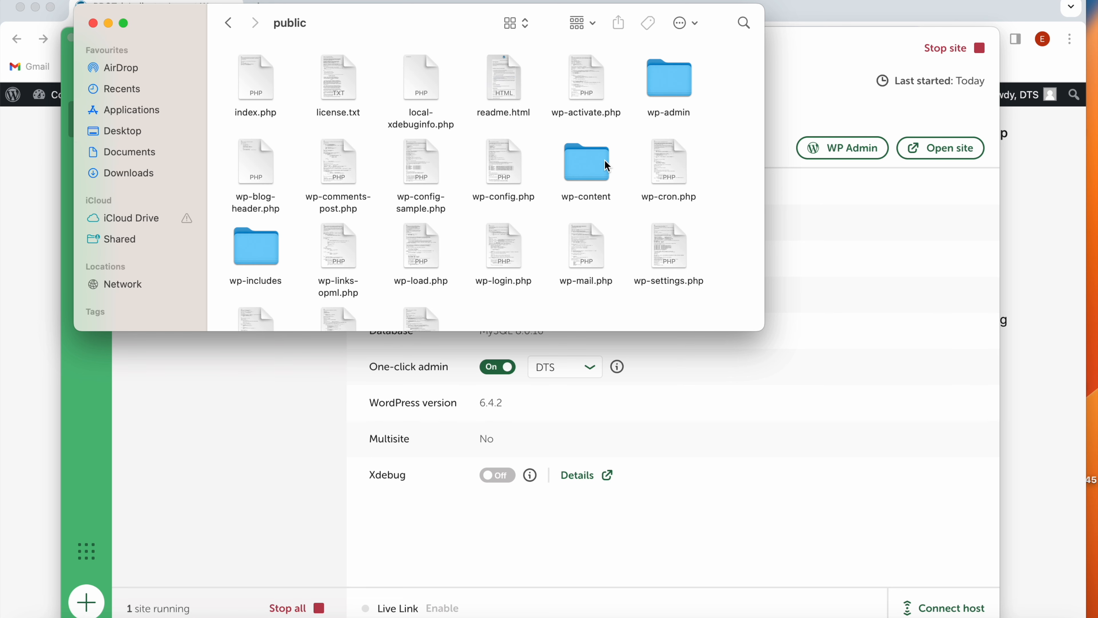
double_click(582, 168)
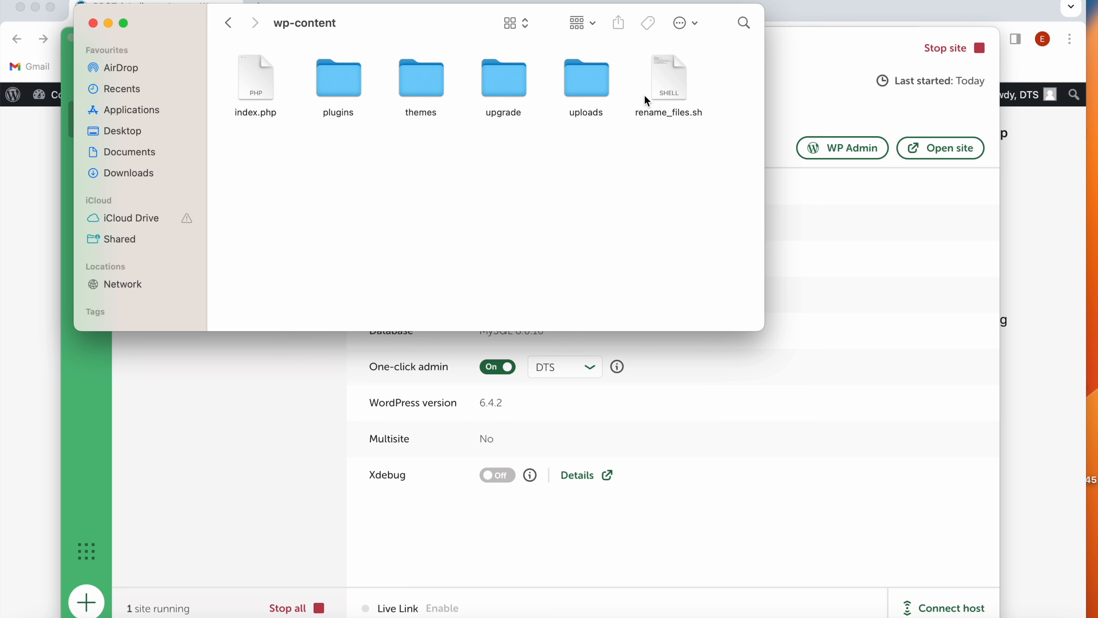
double_click(662, 82)
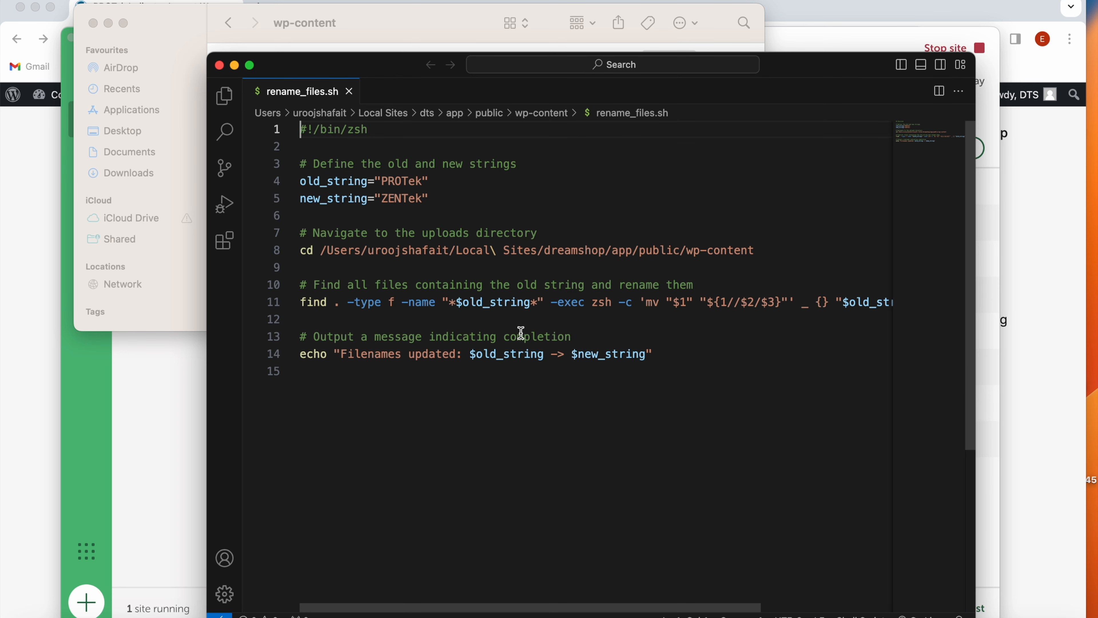
- Set the script's old_string value to "ZENTek"
click(471, 179)
click(424, 181)
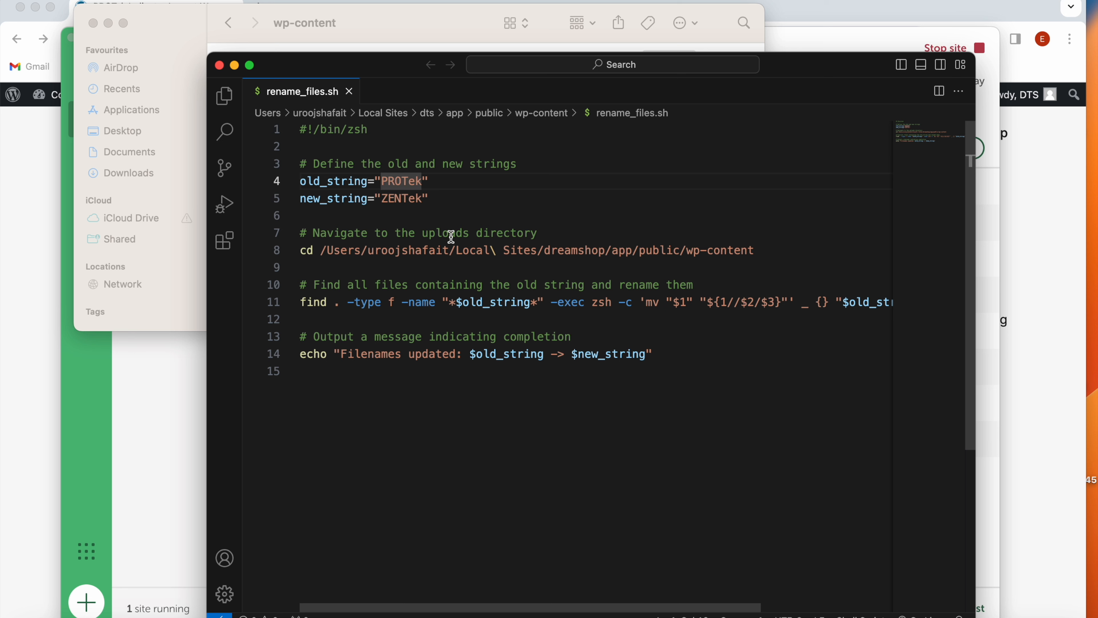
key(BackSpace)
key(BackSpace)
key(BackSpace)
key(BackSpace)
key(BackSpace)
key(BackSpace)
text(ZENTek)
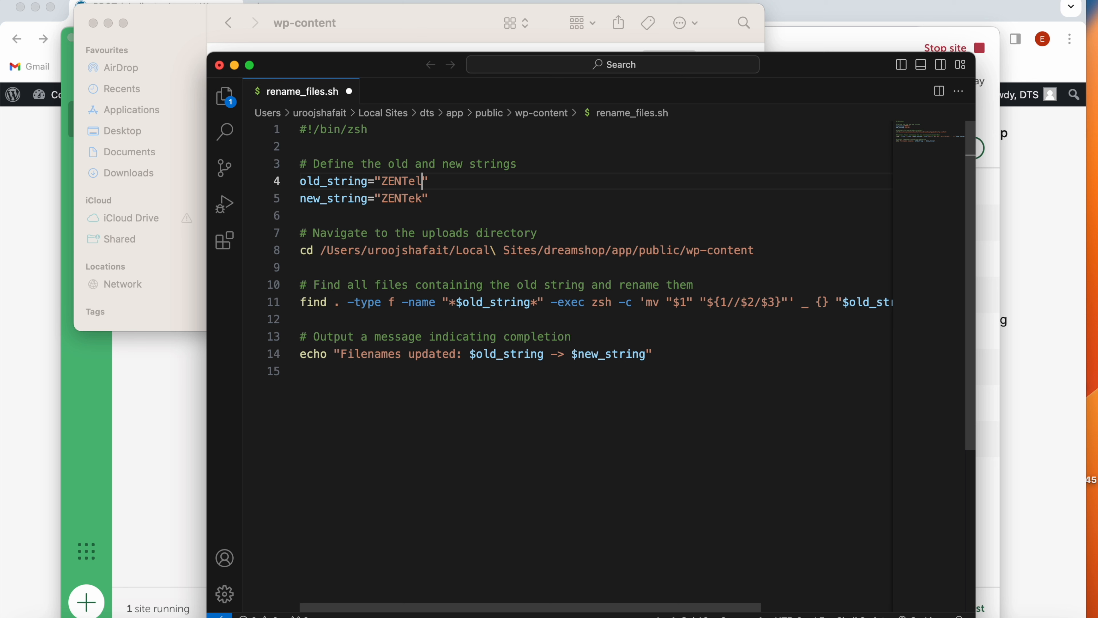
- Set new_string to "PROTek", save rename_files.sh, and close the editor and the wp-content folder window
click(406, 199)
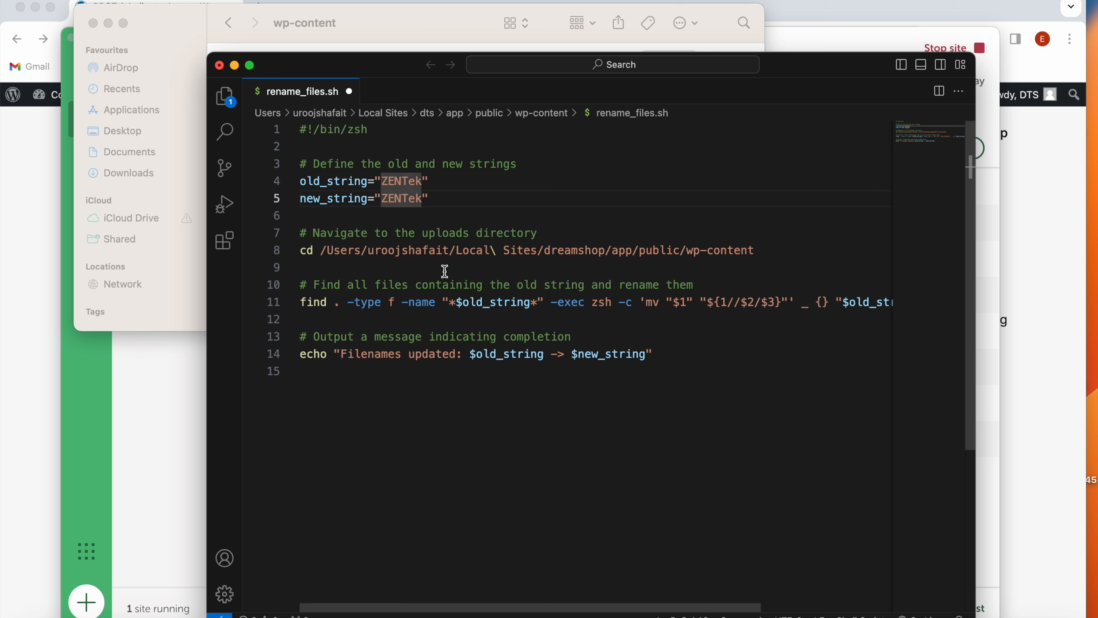
key(BackSpace)
key(BackSpace)
key(BackSpace)
key(BackSpace)
key(BackSpace)
key(BackSpace)
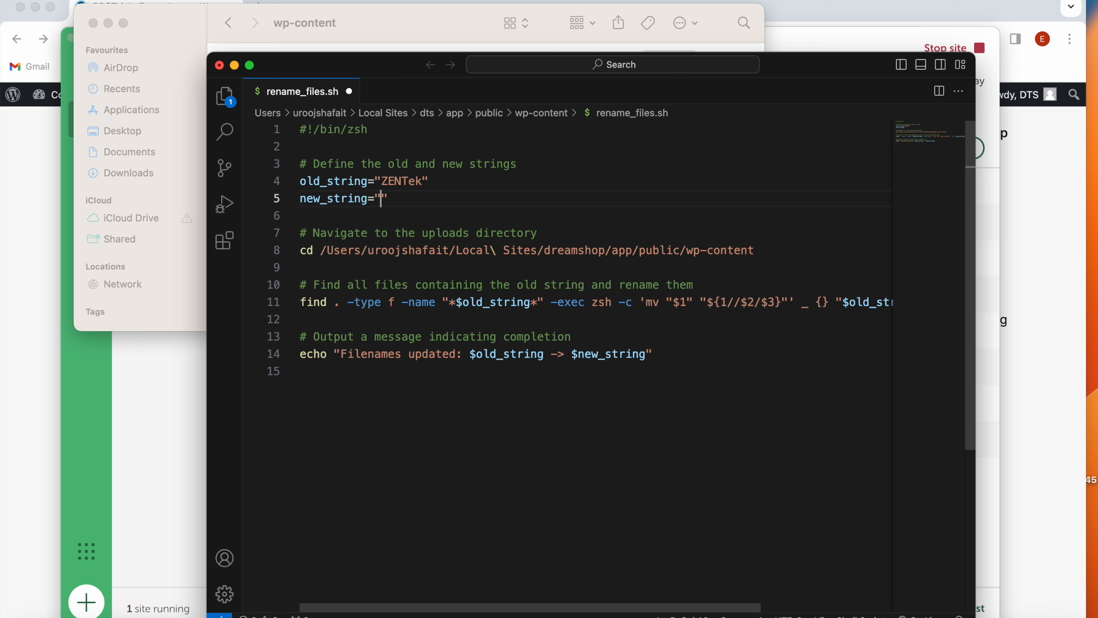
text(PROTek)
key(super+s)
click(219, 65)
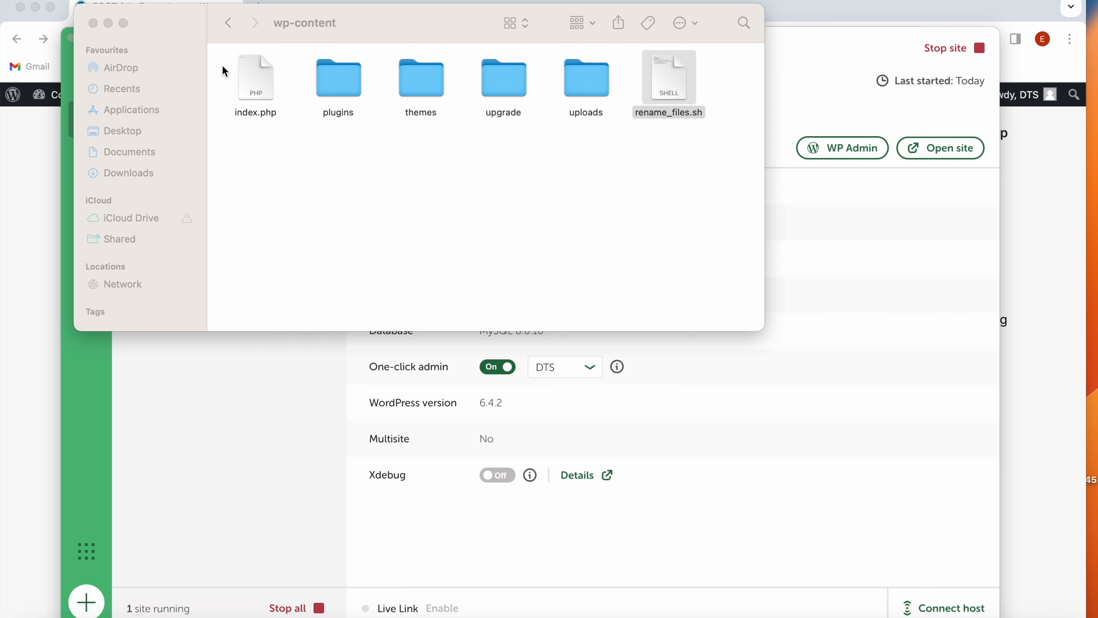
click(93, 23)
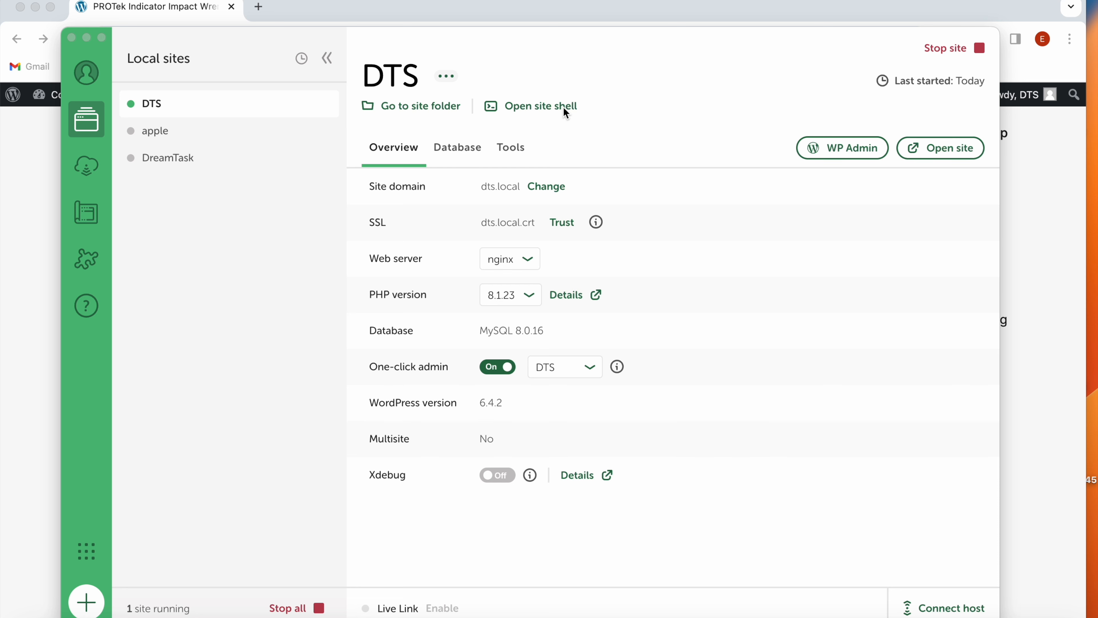
- Open the DTS site shell and change into the wp-content directory with cd wp-content
click(540, 108)
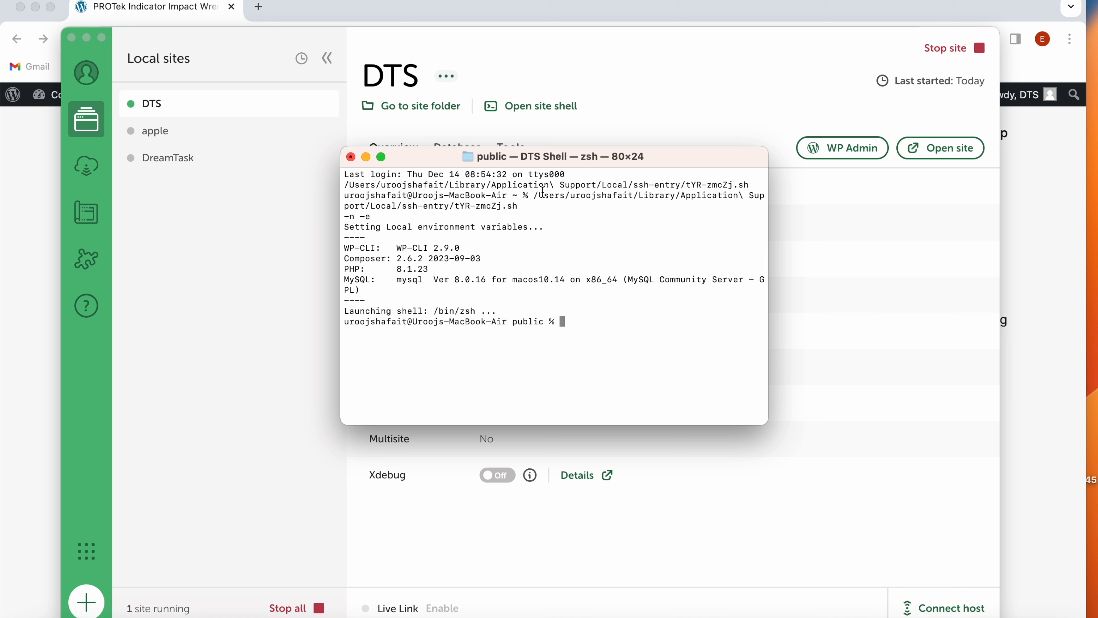
click(510, 322)
drag(510, 322, 546, 322)
click(570, 319)
text(cd wp-content)
key(Return)
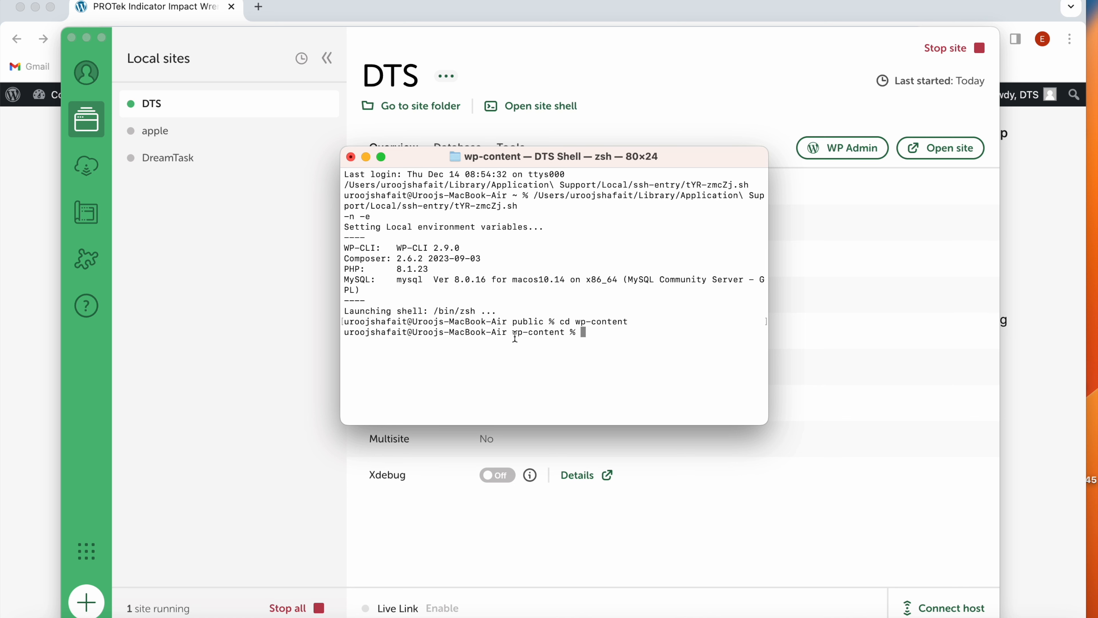
drag(511, 334, 558, 333)
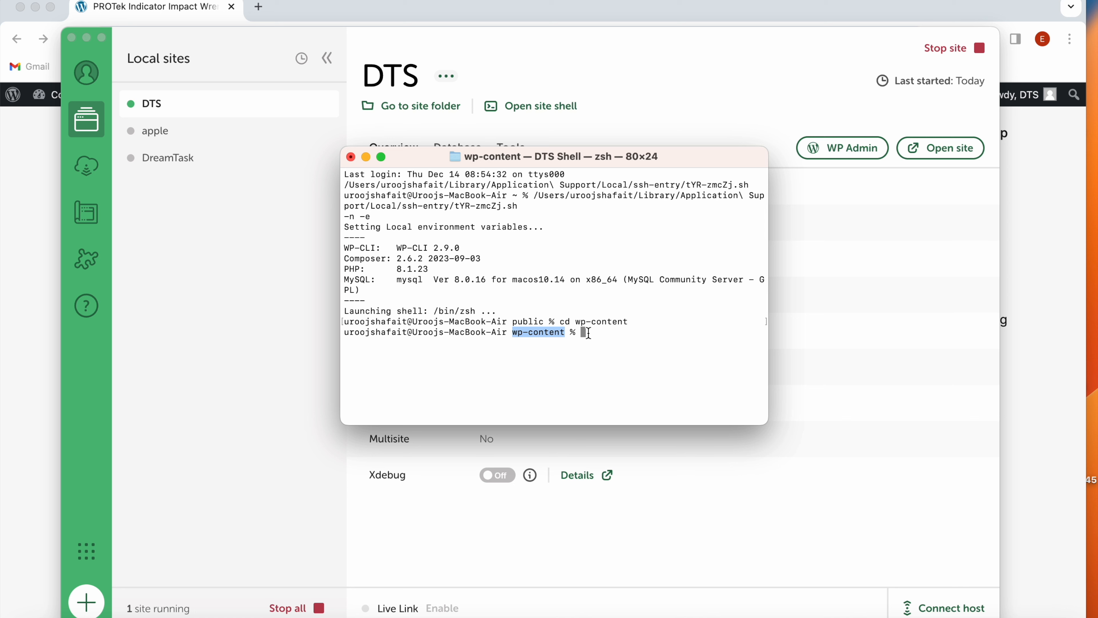
- List the contents of wp-content with ls and look for rename_files.sh
text(ls)
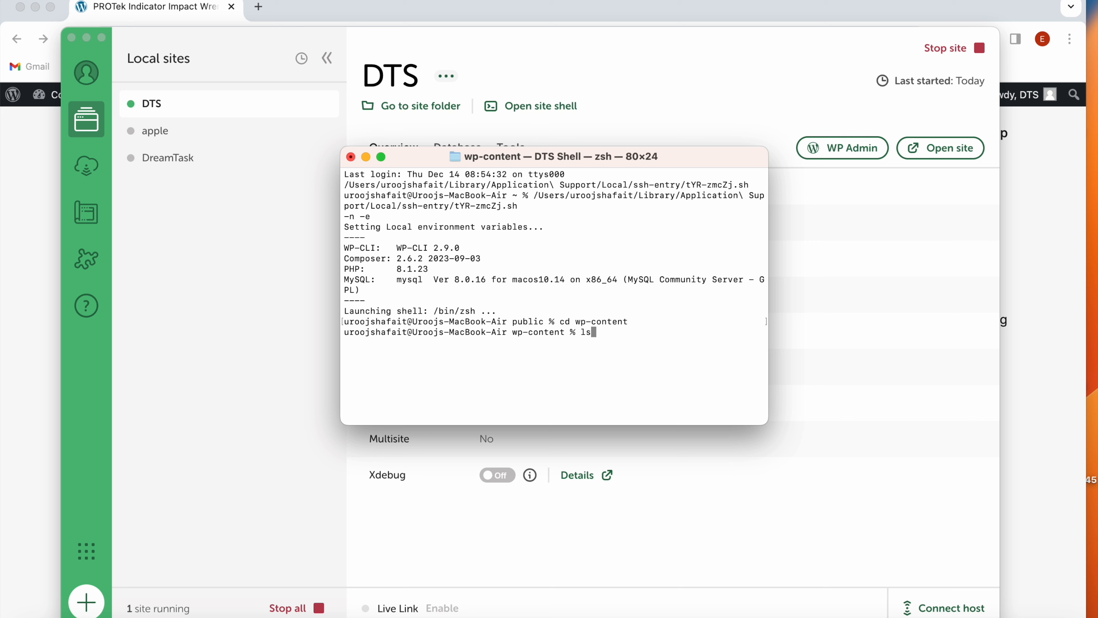
key(Return)
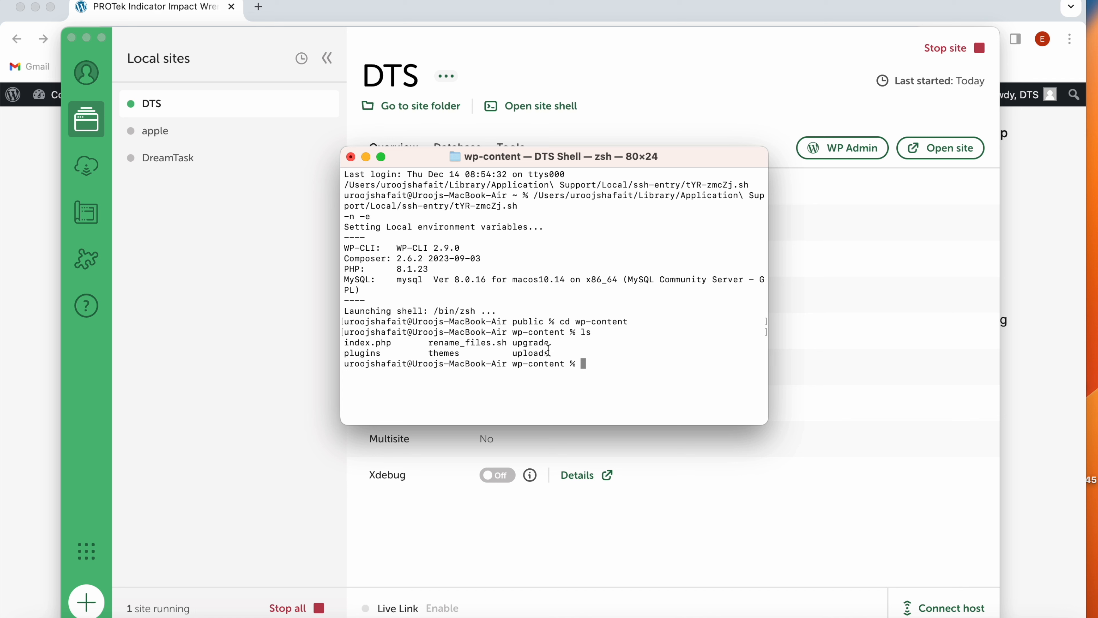
drag(429, 345, 507, 342)
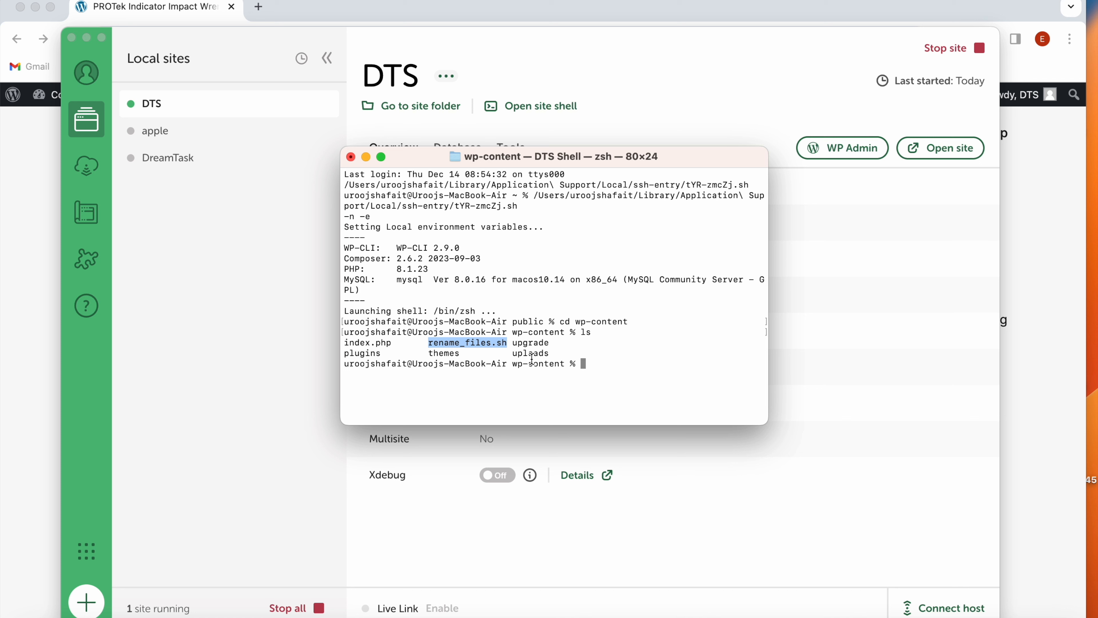
click(583, 366)
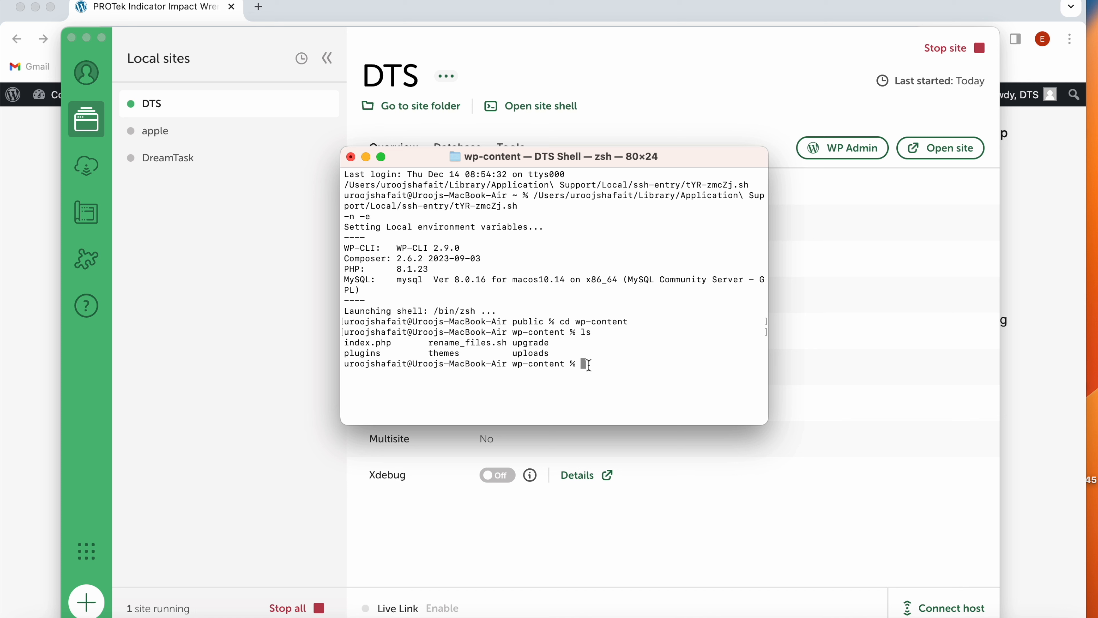
- Make the script executable with chmod +x rename_files.sh
text(chmod +x)
text(rename_files)
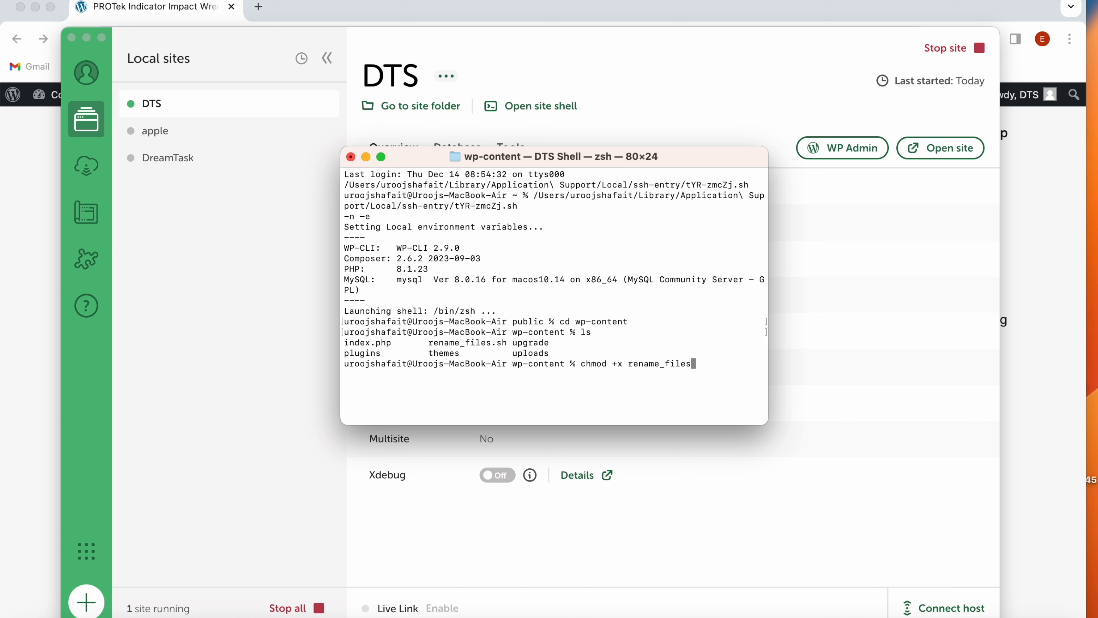
text(.sh)
key(Return)
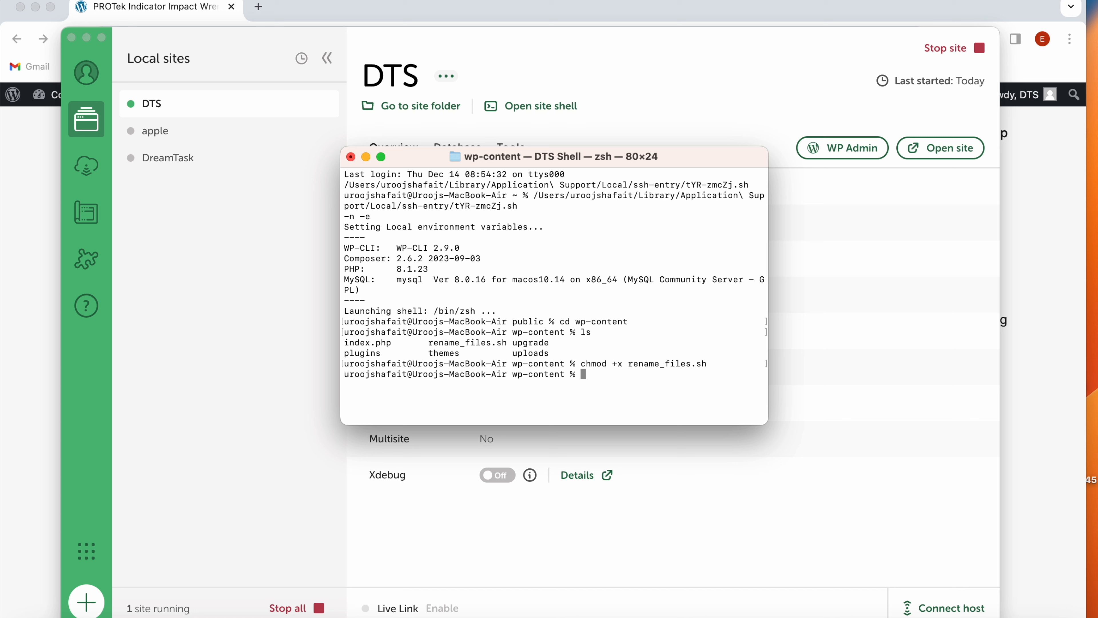
- Run the rename script from wp-content with ./rename_files.sh and review its output
click(513, 333)
drag(513, 333, 564, 333)
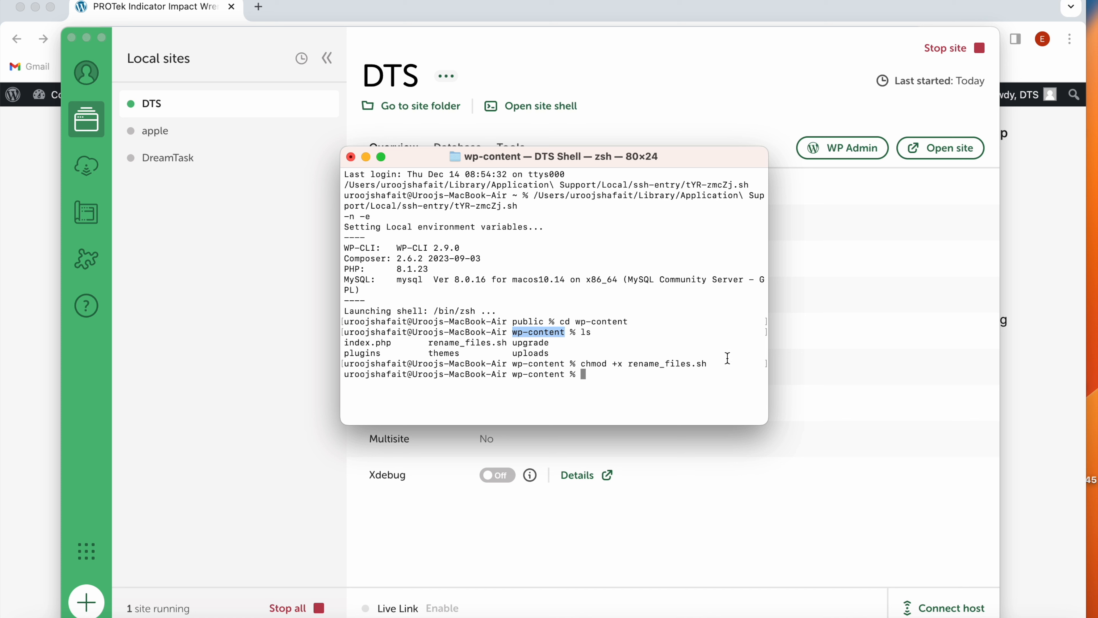
click(588, 374)
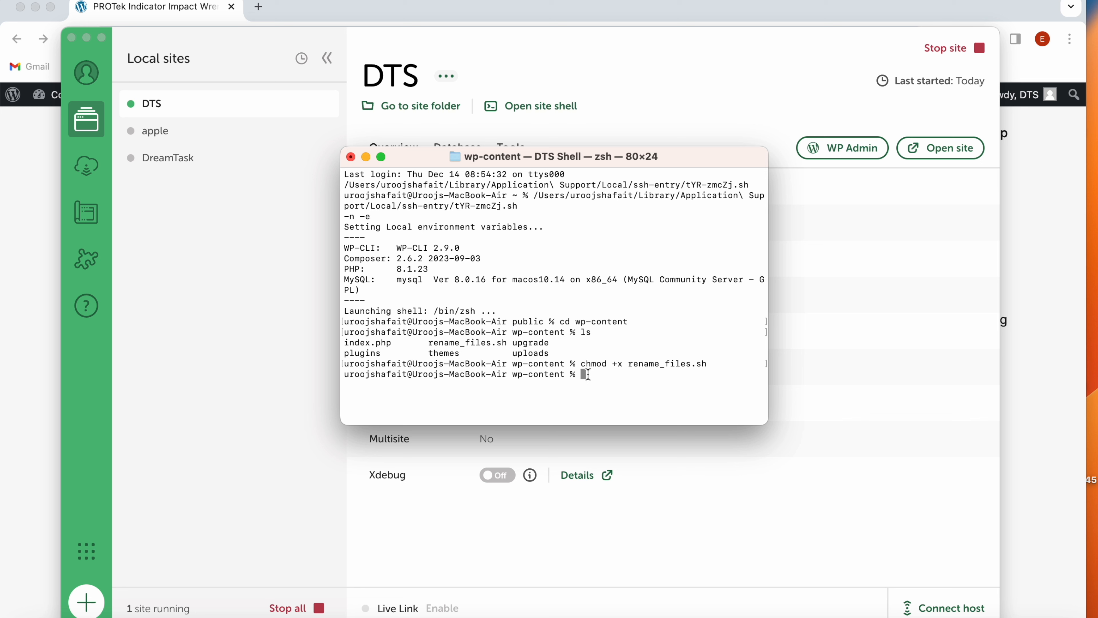
text(./rename_files.sh)
key(Return)
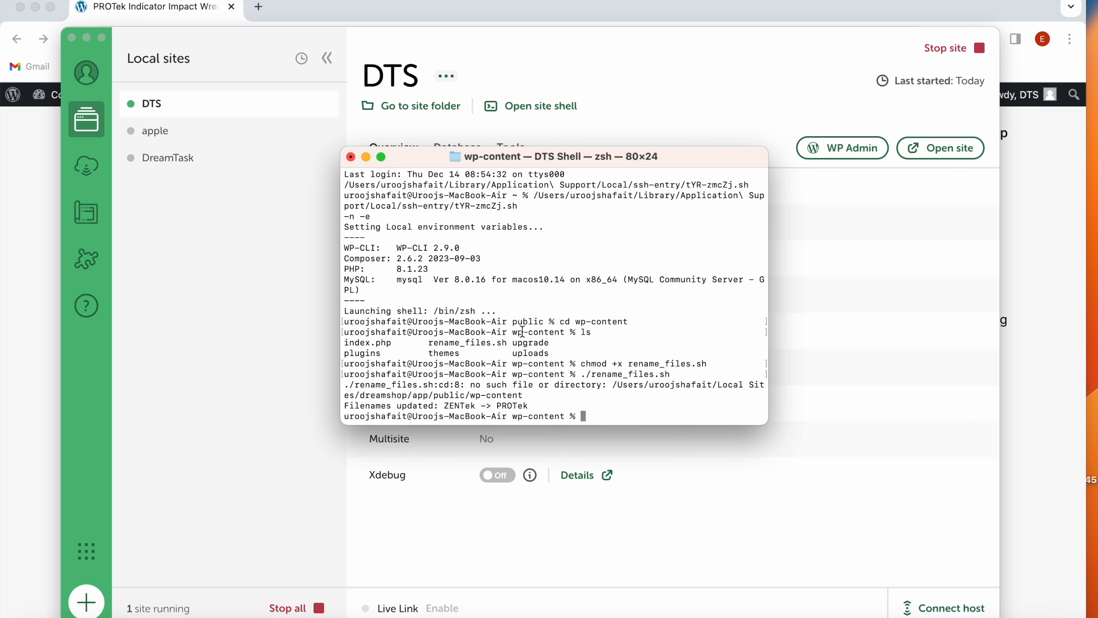
drag(446, 406, 476, 407)
drag(509, 406, 538, 407)
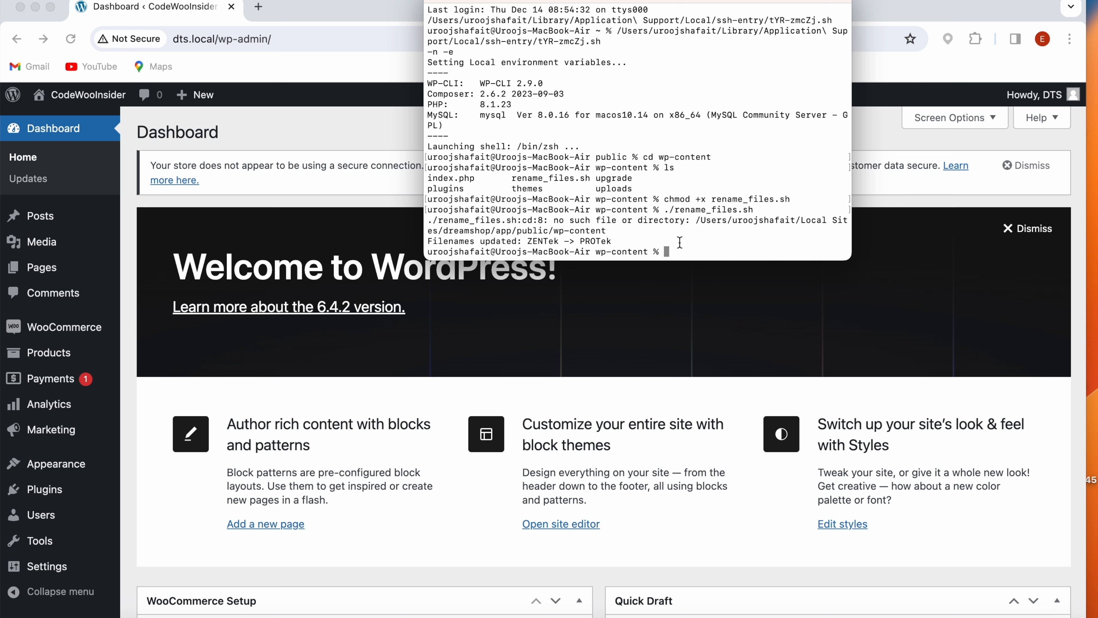
- Return to the WordPress admin in the browser and check the image names and thumbnails in the Media Library
click(356, 0)
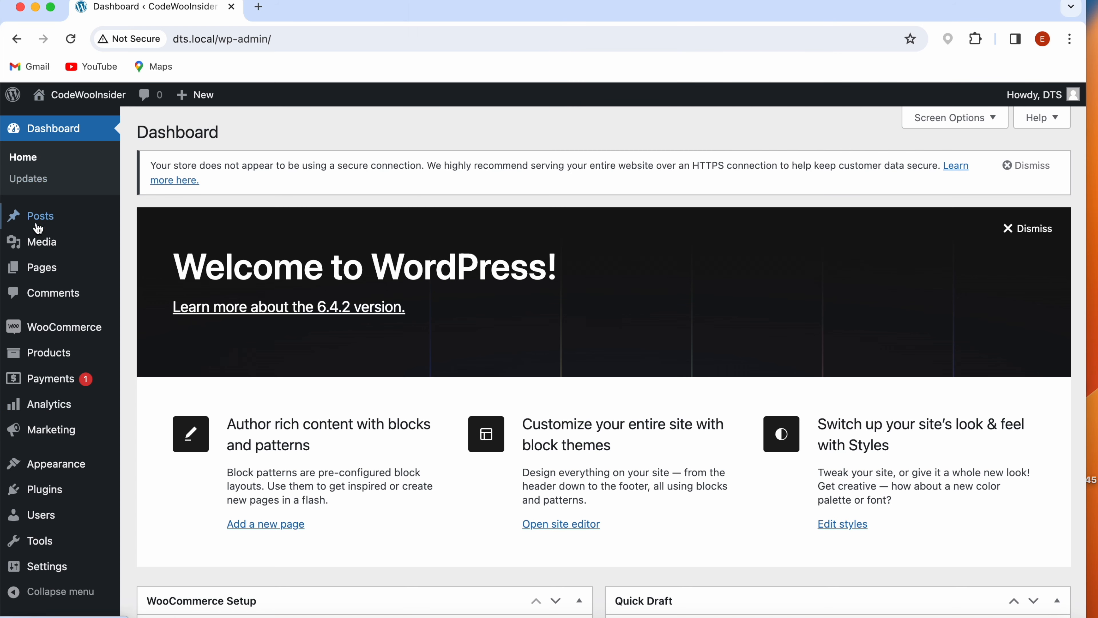
mouse_move(40, 240)
click(140, 245)
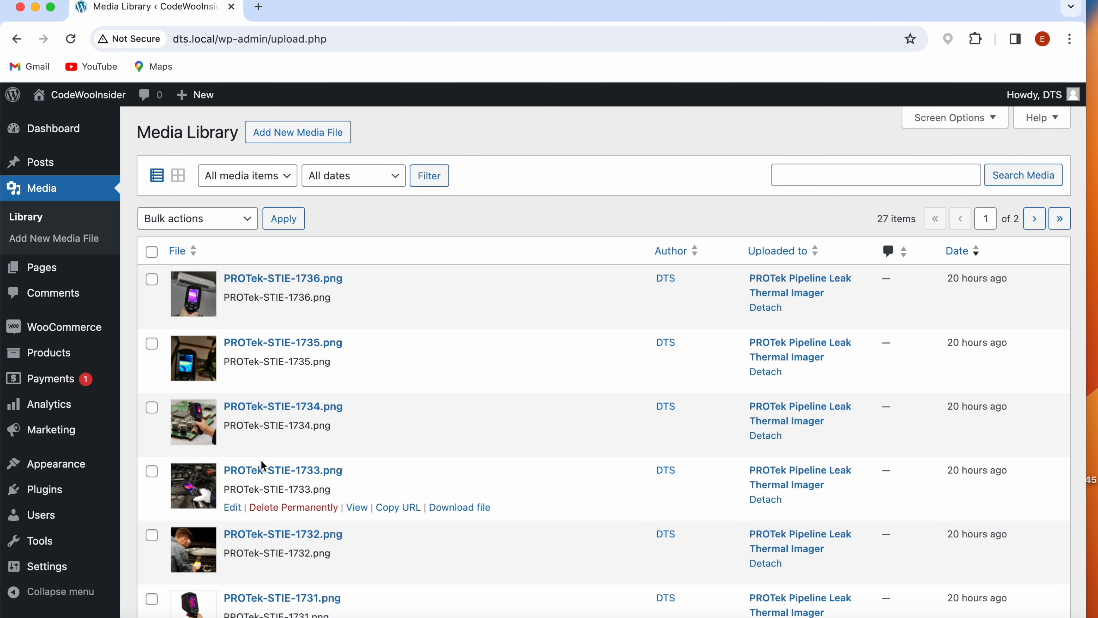
scroll(264, 466, down, 3)
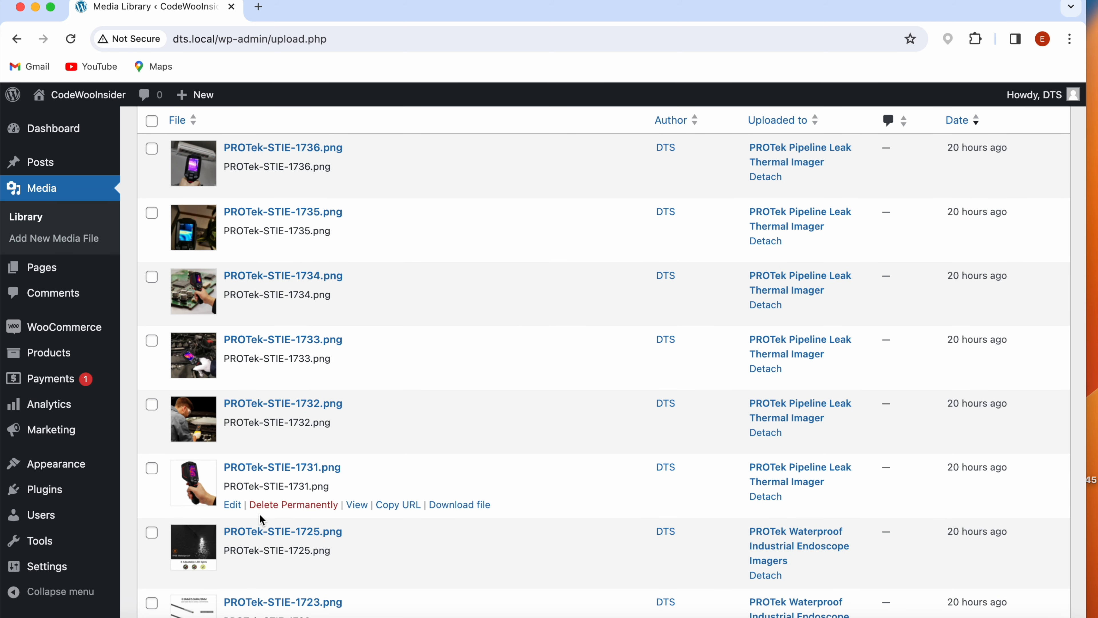
scroll(261, 519, down, 2)
scroll(197, 474, down, 4)
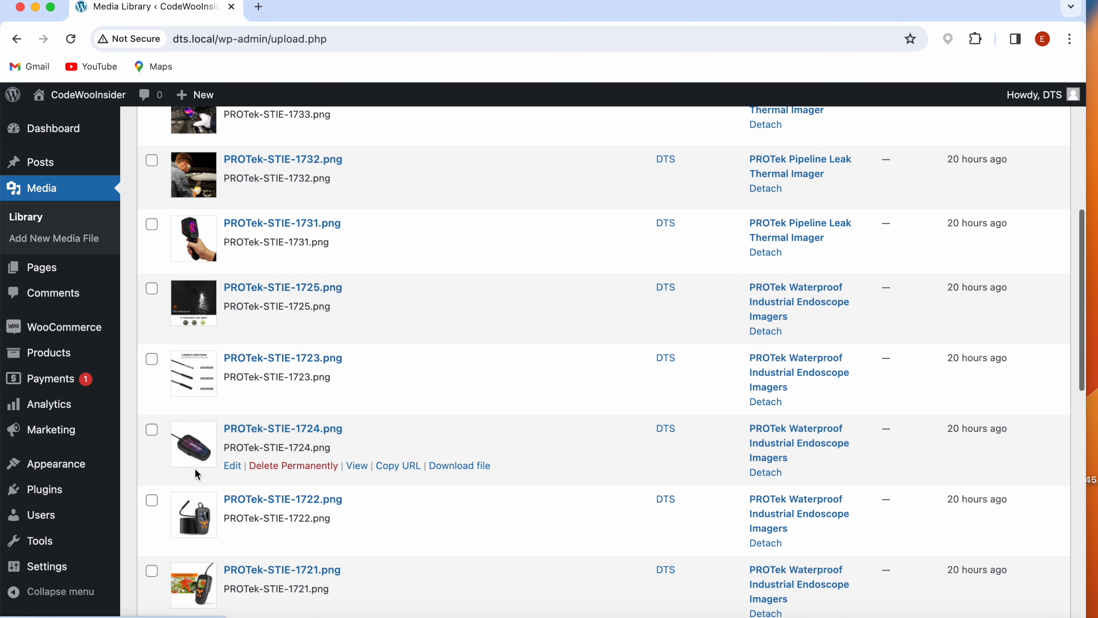
scroll(199, 523, down, 3)
scroll(207, 530, down, 10)
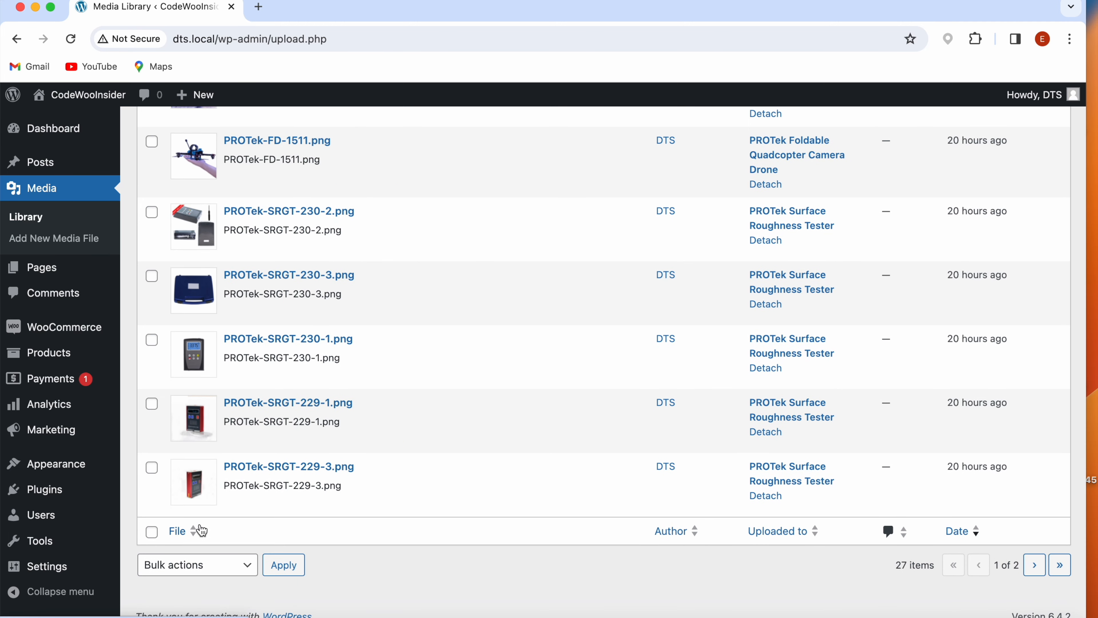
scroll(221, 335, up, 15)
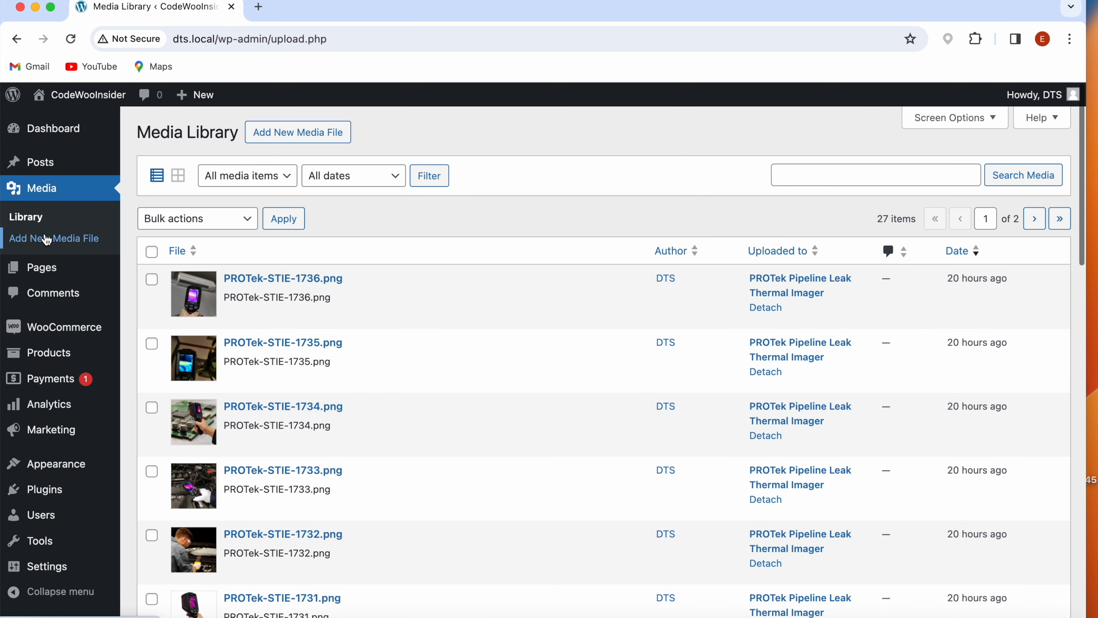
- Open the list of all products and check their names, thumbnails and SKUs for the new brand
click(55, 353)
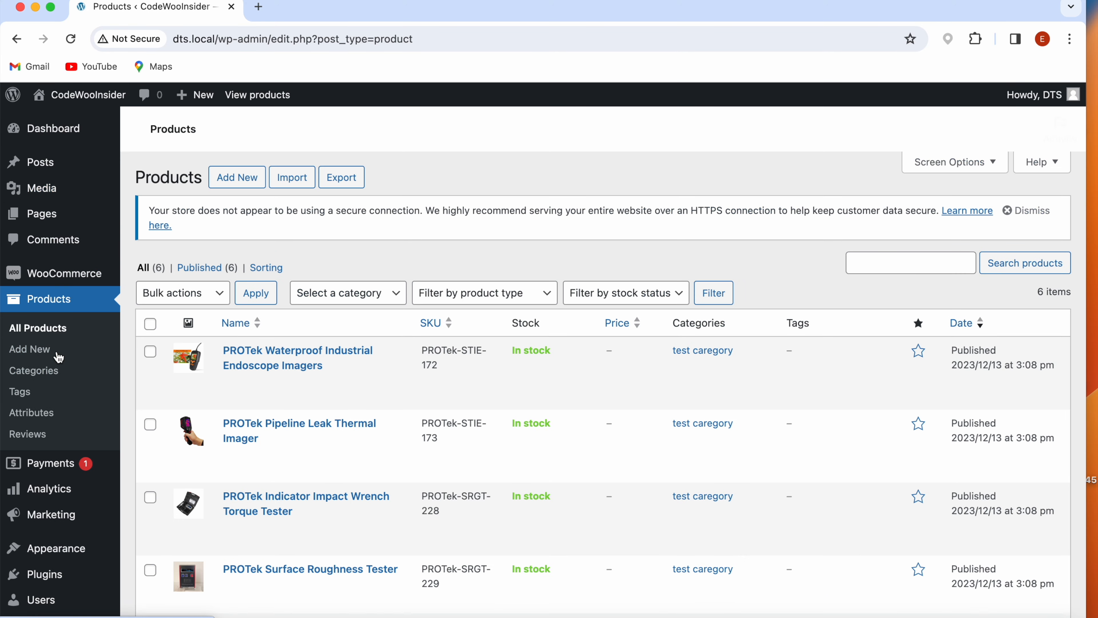
scroll(290, 440, down, 5)
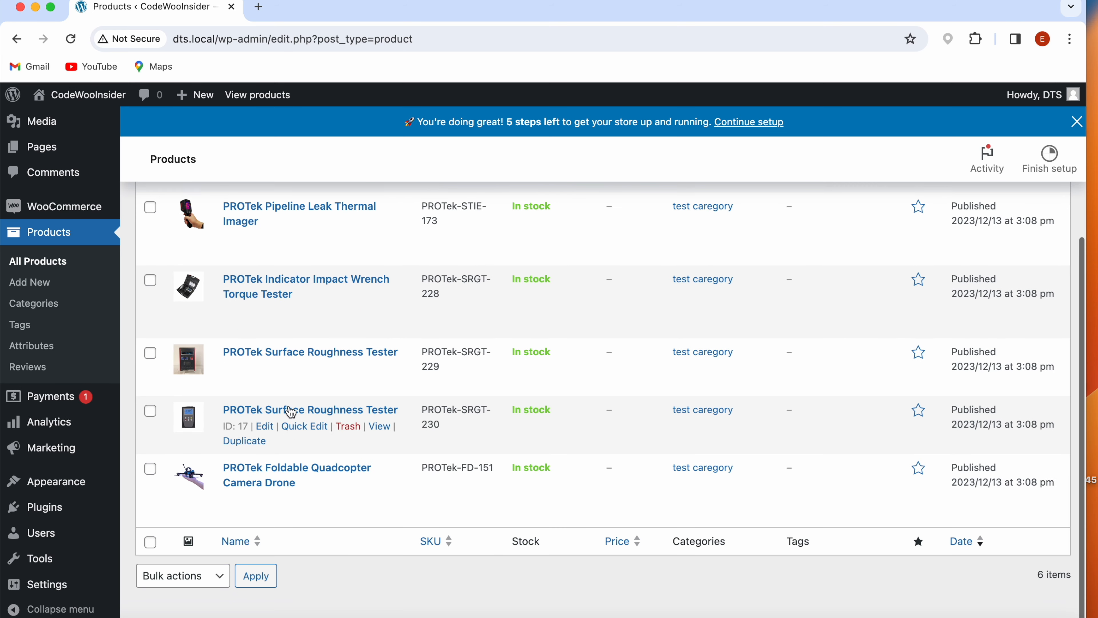
scroll(312, 422, up, 5)
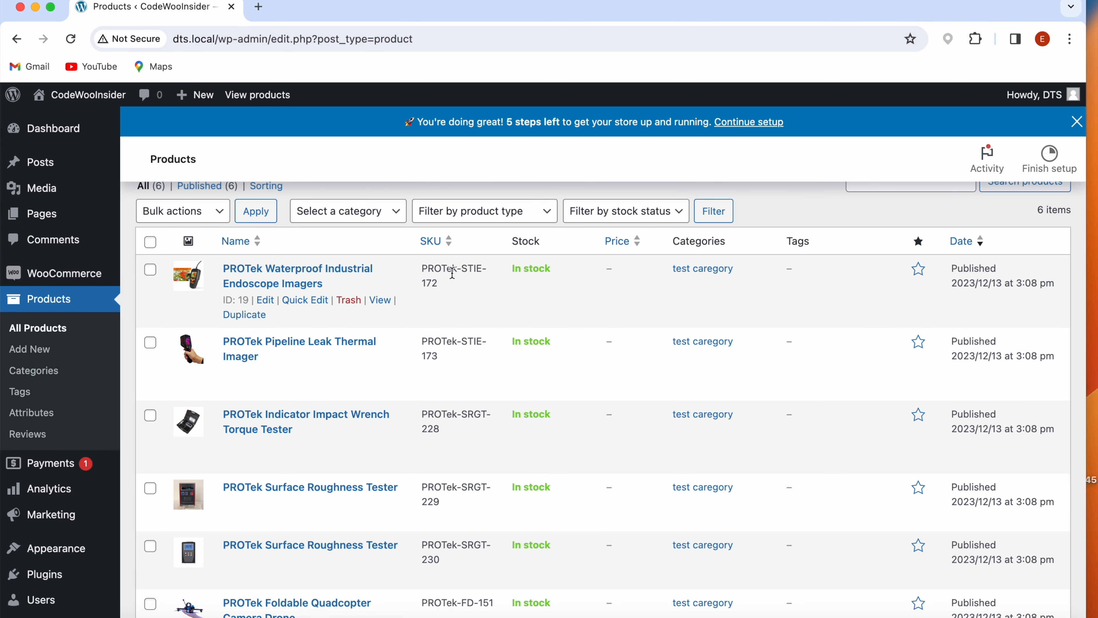
drag(483, 269, 419, 272)
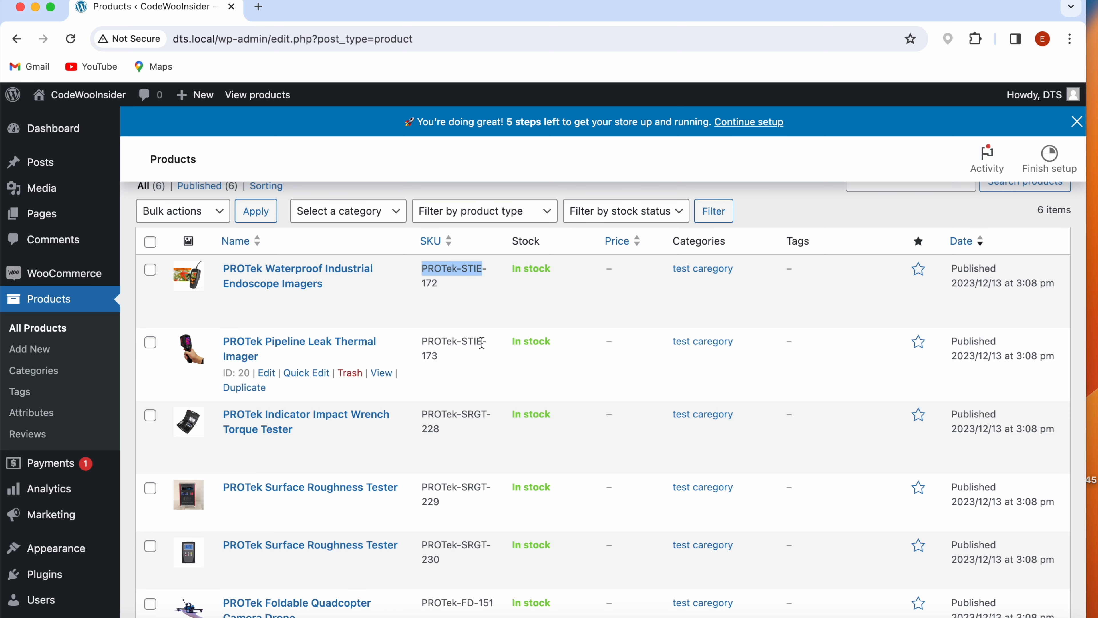
click(466, 302)
scroll(465, 301, up, 2)
mouse_move(65, 94)
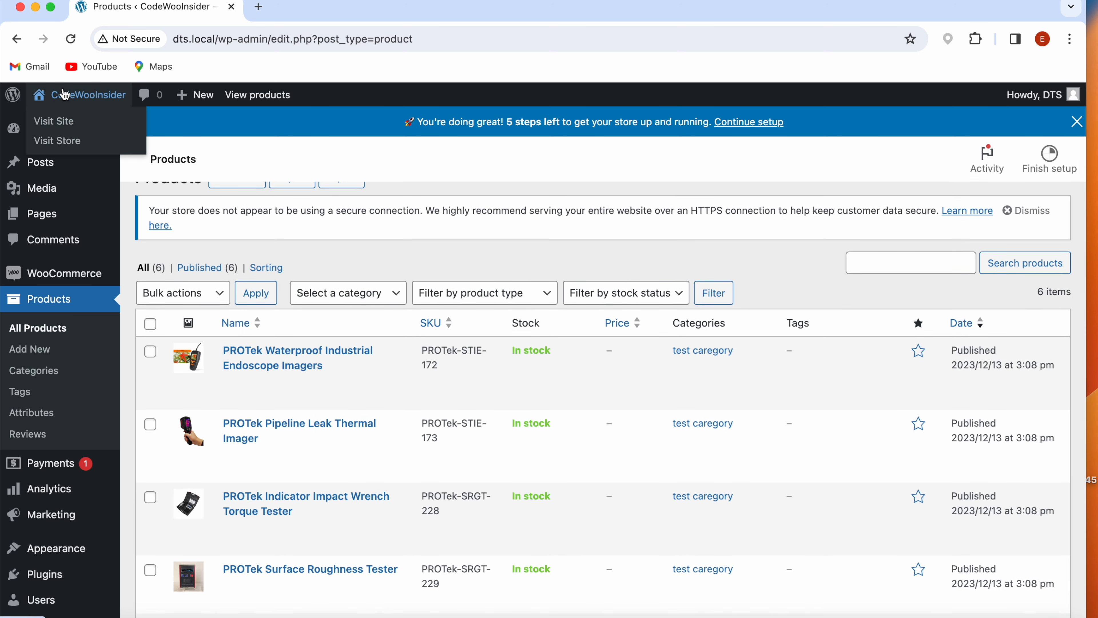
- Visit the site's front end, open the PROTek page and check the brand name in its heading and first paragraph
click(63, 122)
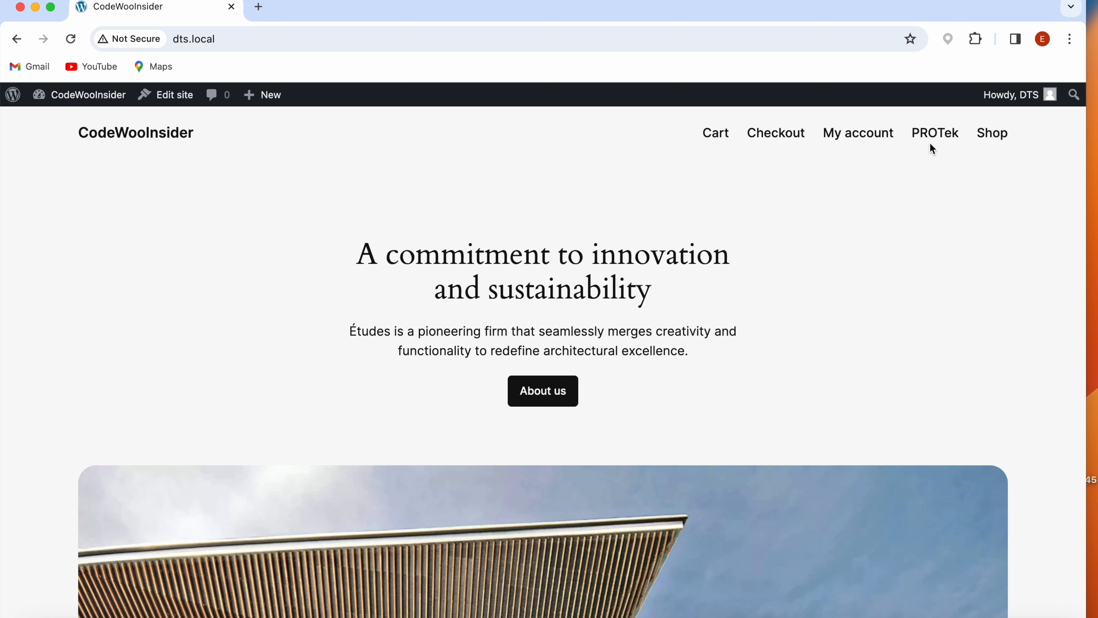
click(936, 135)
drag(458, 282, 622, 289)
drag(311, 365, 358, 366)
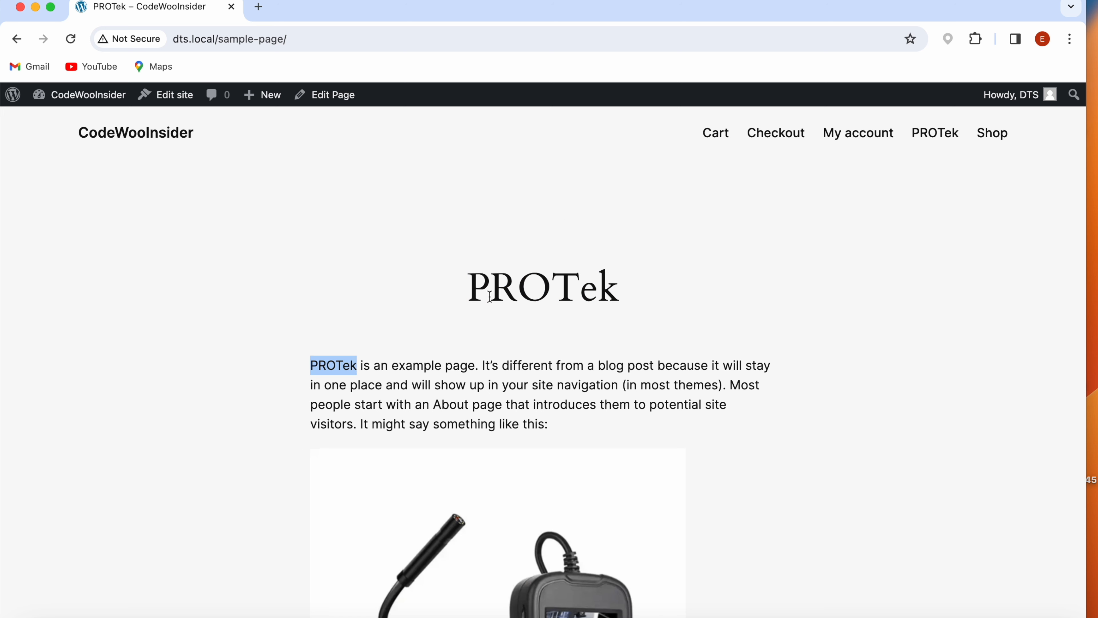
- Open the storefront's Shop page and check the brand name and image of every listed product
click(993, 135)
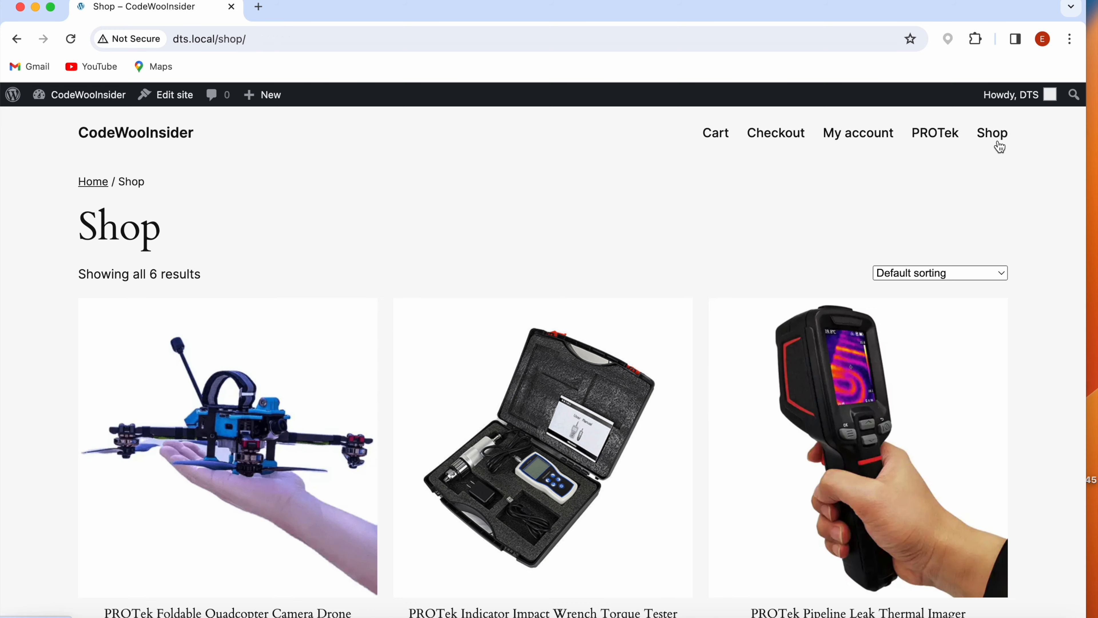
scroll(562, 242, down, 1)
scroll(563, 241, down, 2)
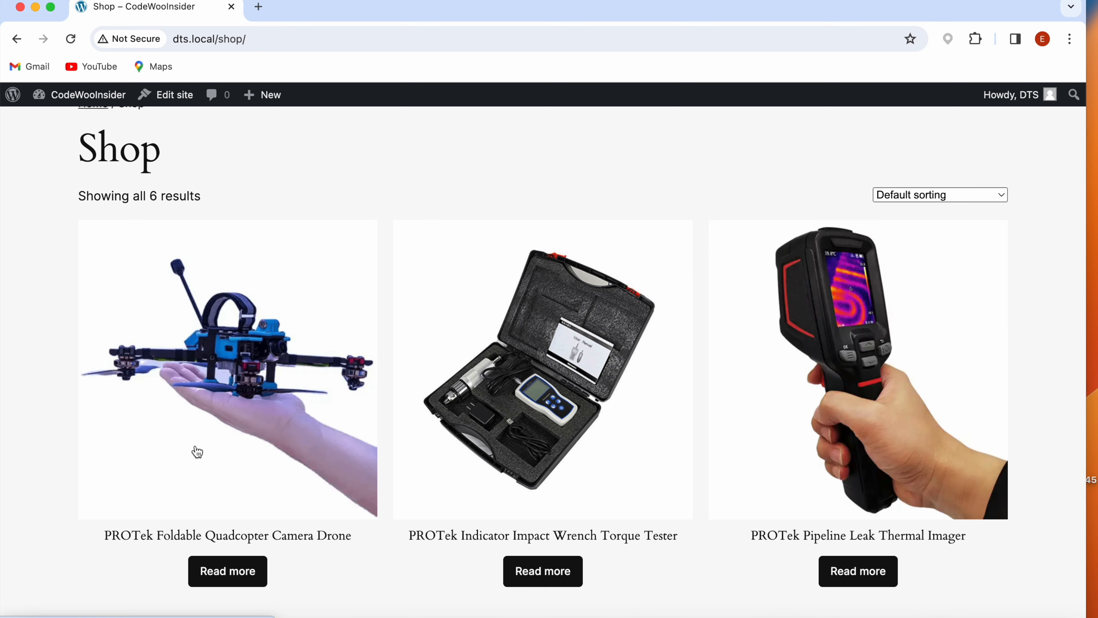
scroll(161, 523, down, 3)
scroll(228, 430, down, 2)
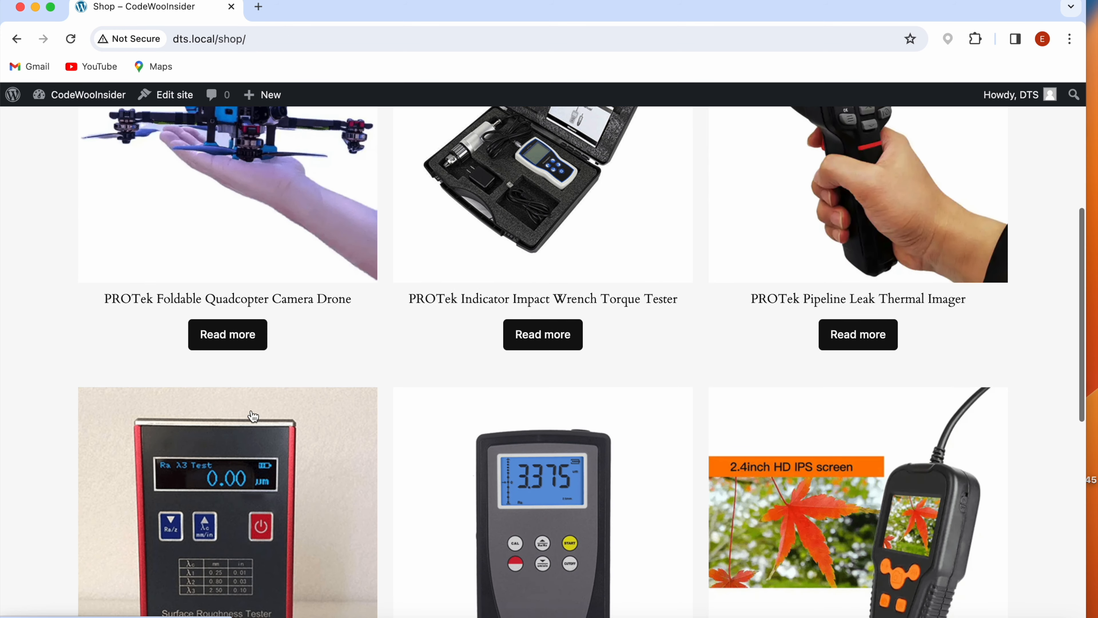
scroll(524, 434, down, 4)
scroll(523, 434, down, 3)
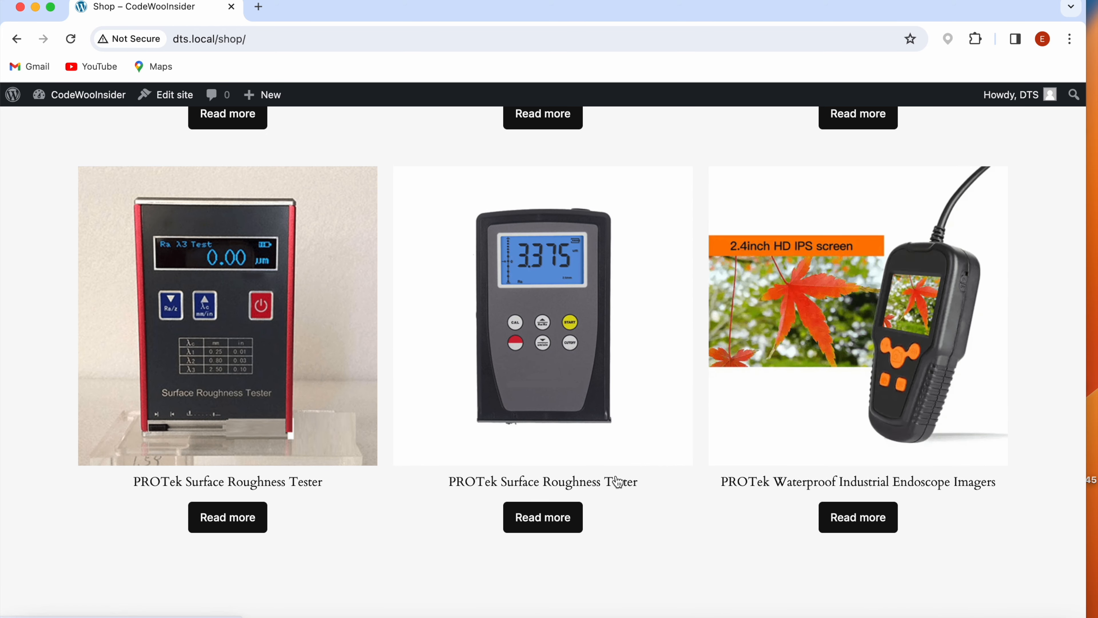
scroll(582, 422, up, 7)
scroll(582, 421, up, 6)
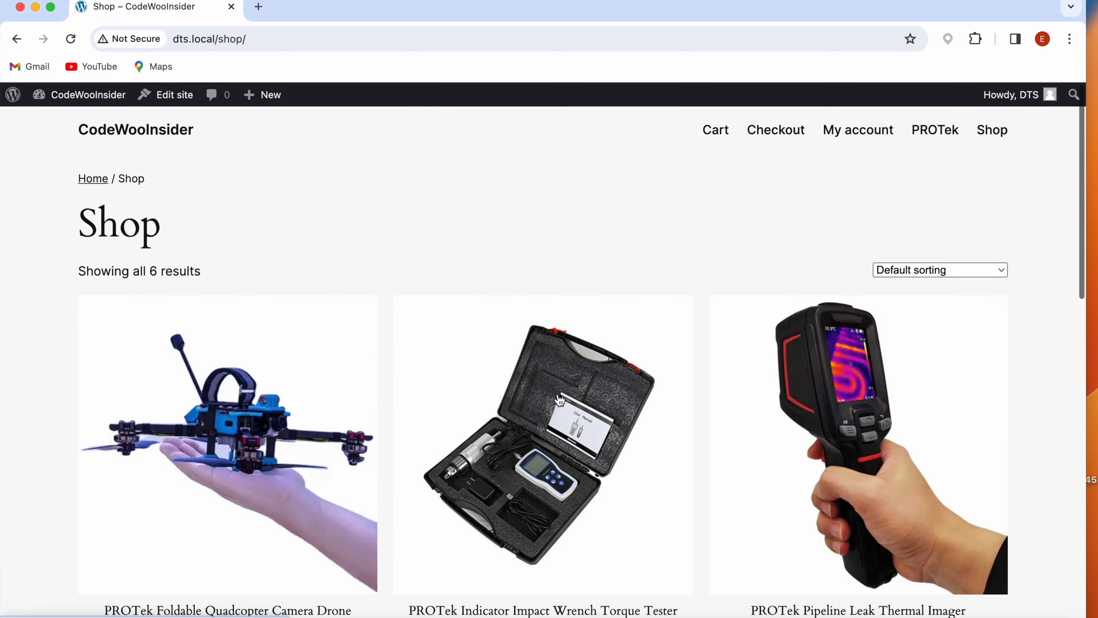
- Open the Foldable Quadcopter Camera Drone product and check its title, images, SKU and URL slug for the new brand
click(175, 411)
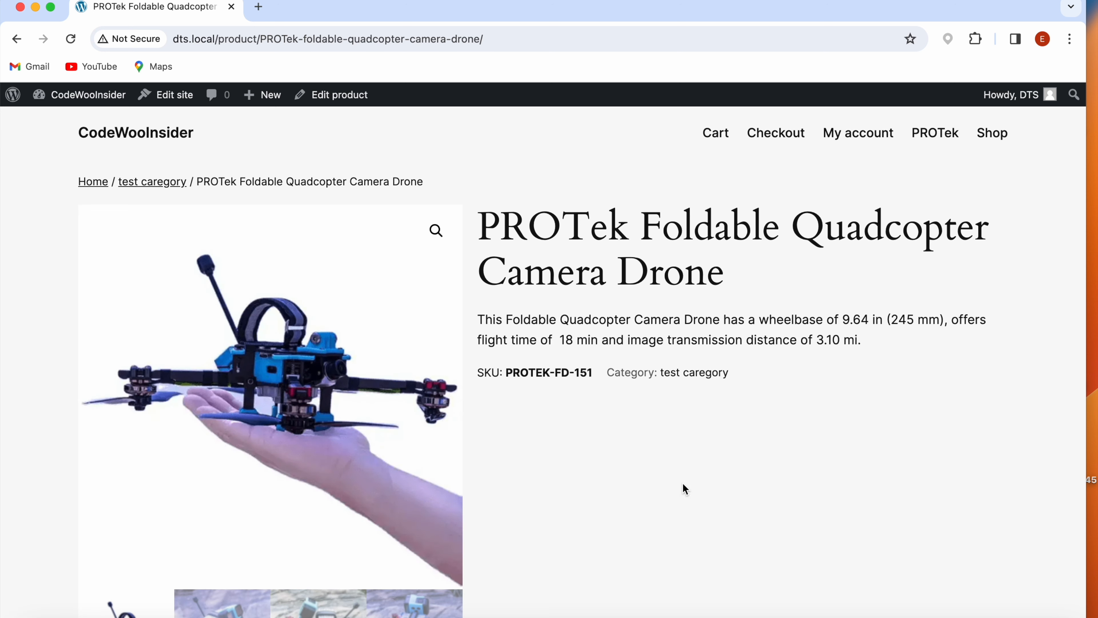
scroll(642, 490, down, 2)
scroll(557, 476, up, 2)
drag(260, 39, 296, 38)
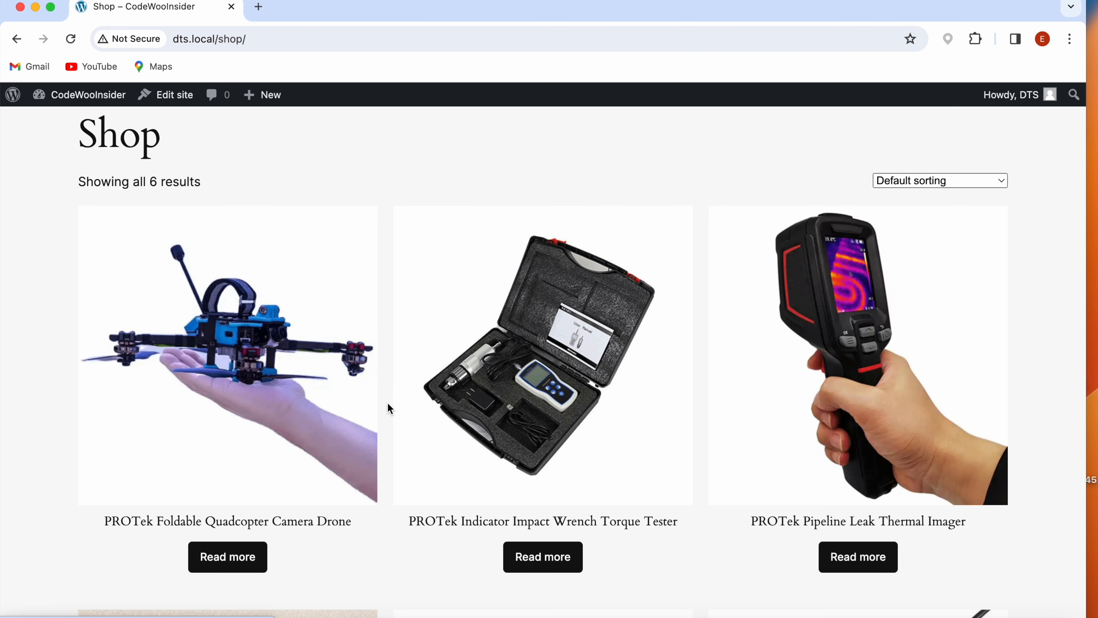
scroll(387, 402, down, 3)
scroll(404, 434, up, 5)
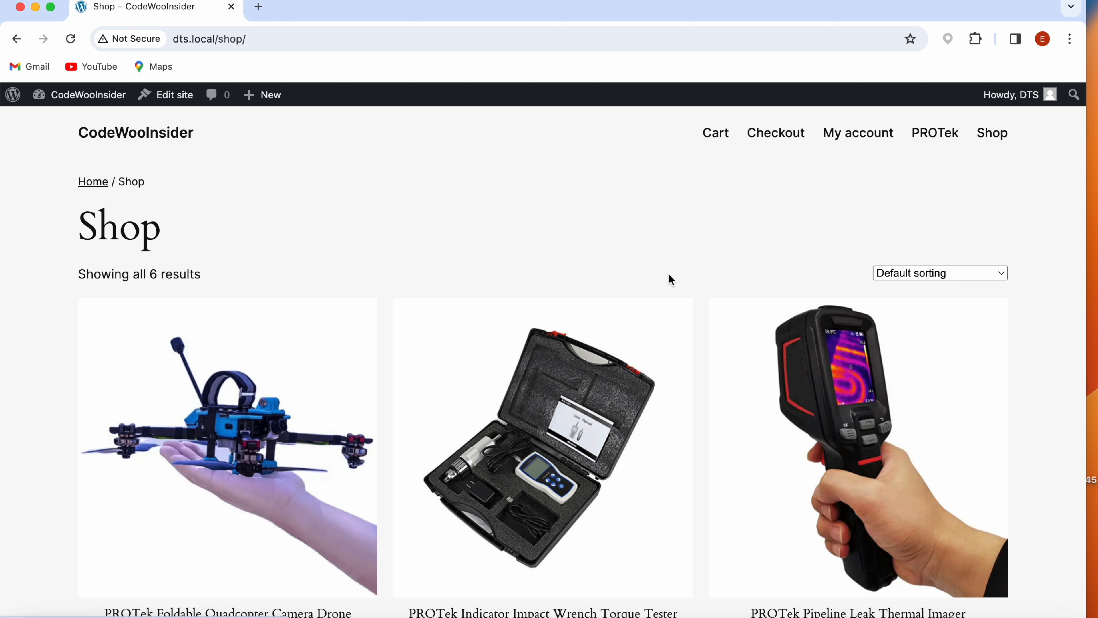
scroll(693, 579, down, 2)
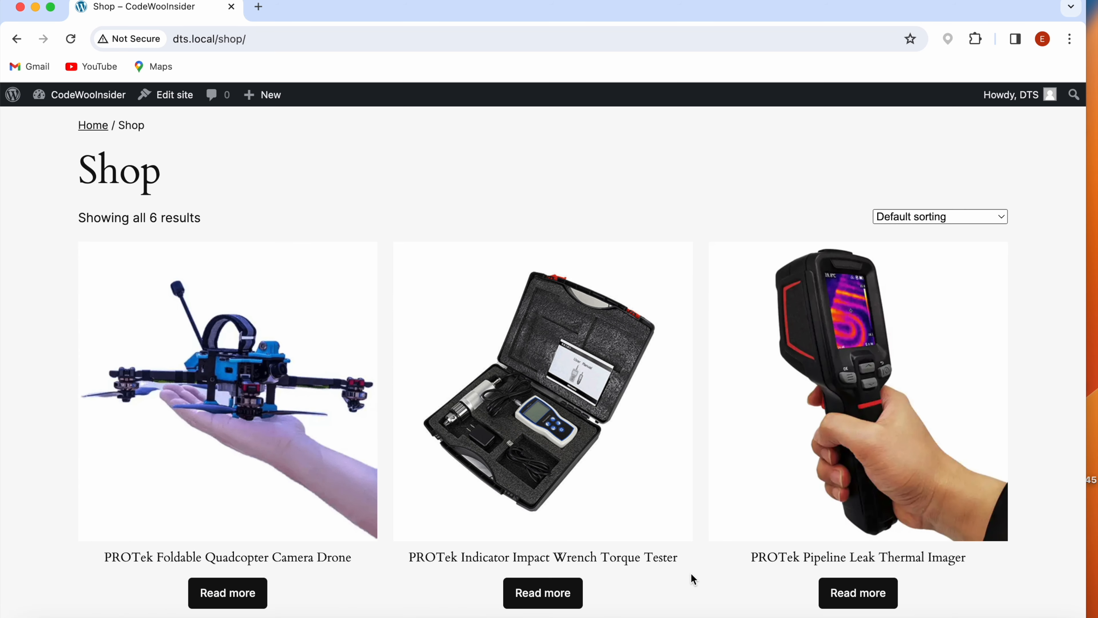